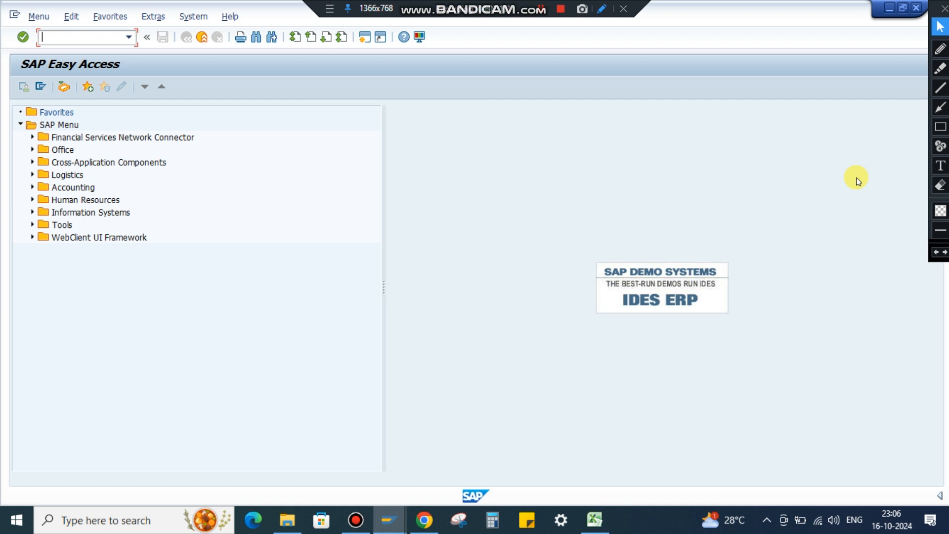
# Open transaction ME2N to list purchasing documents per document number.
pyautogui.write('ME2')
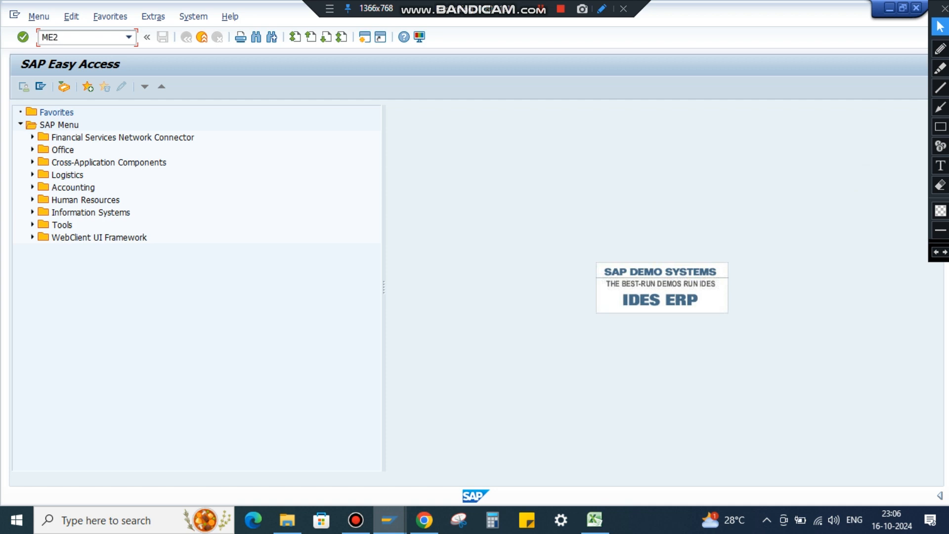
pyautogui.write('N')
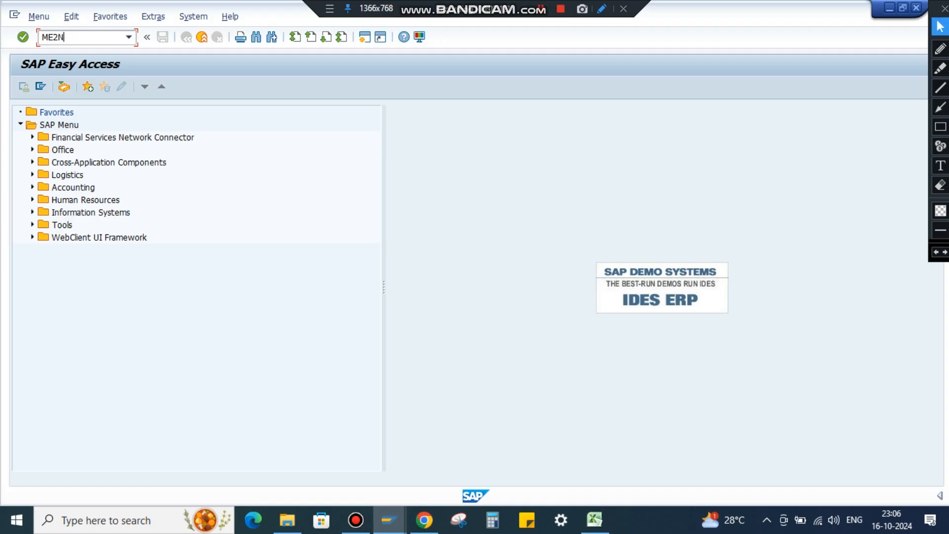
pyautogui.click(941, 128)
pyautogui.moveTo(36, 25)
pyautogui.mouseDown()
pyautogui.moveTo(106, 59)
pyautogui.moveTo(144, 51)
pyautogui.mouseUp()
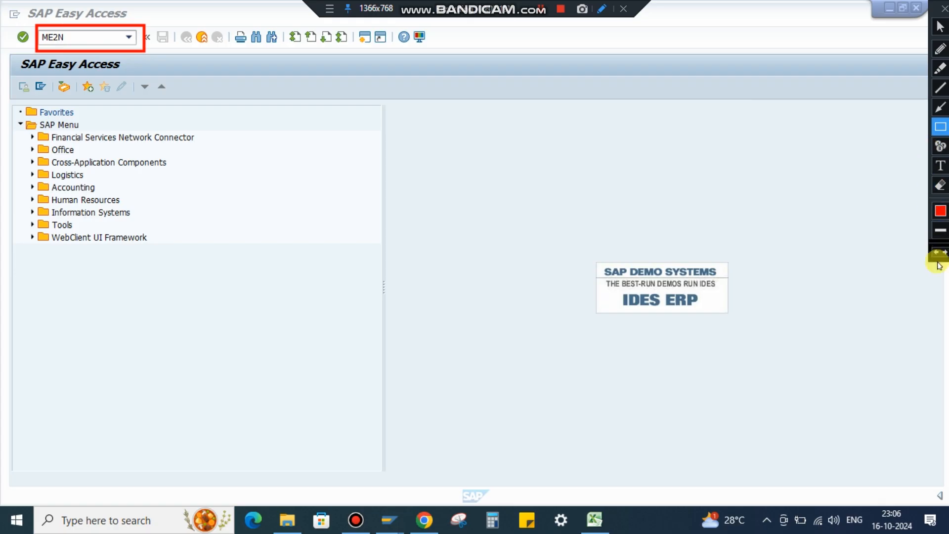
pyautogui.click(937, 253)
pyautogui.click(941, 27)
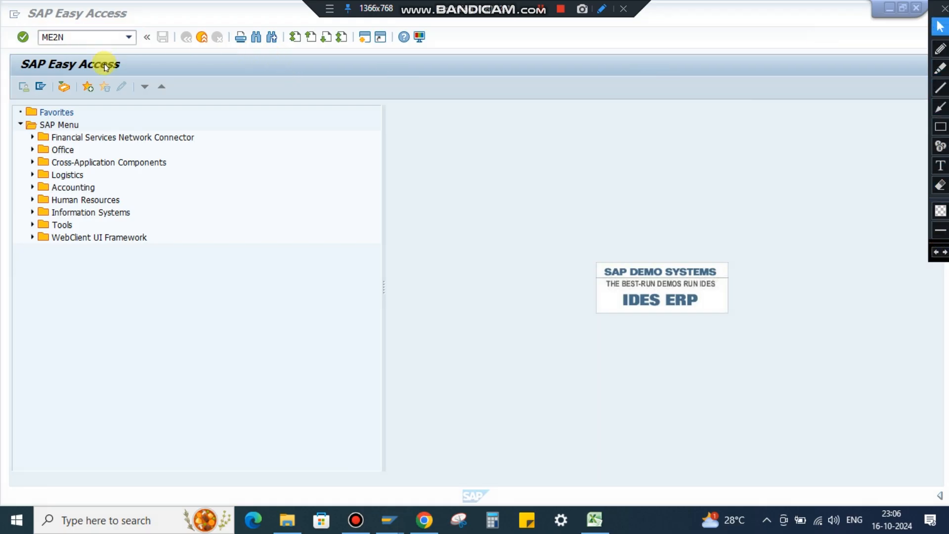
pyautogui.click(23, 37)
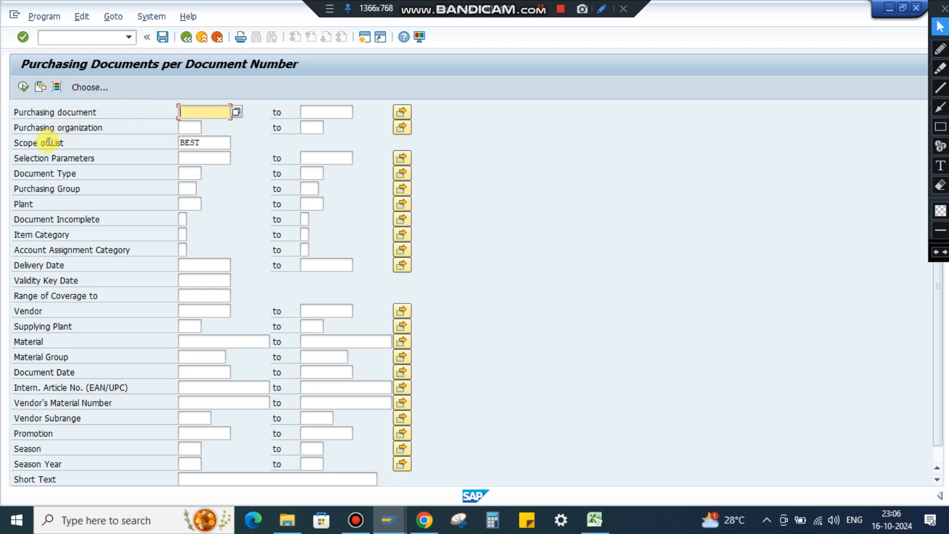
# Change the scope of list to ALLES_ALV.
pyautogui.moveTo(200, 143); pyautogui.dragTo(137, 144)
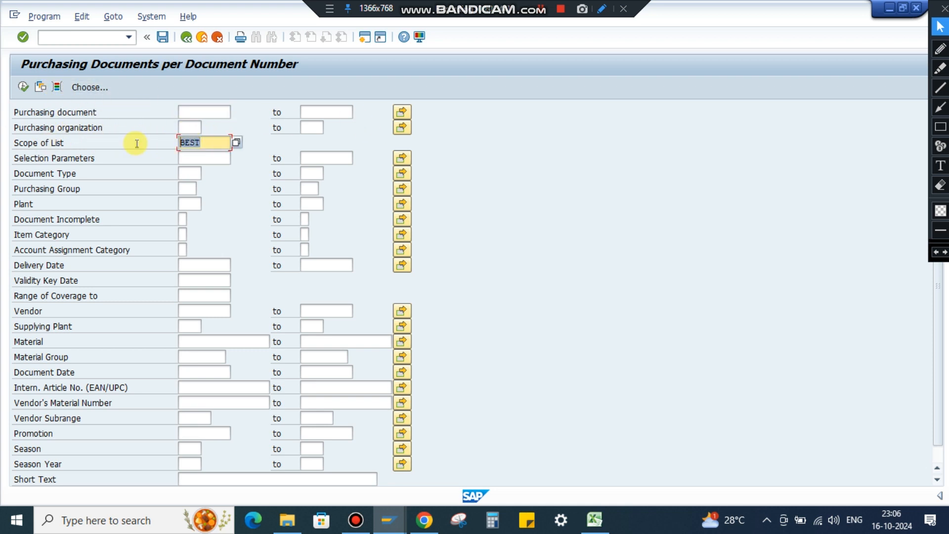
pyautogui.click(239, 143)
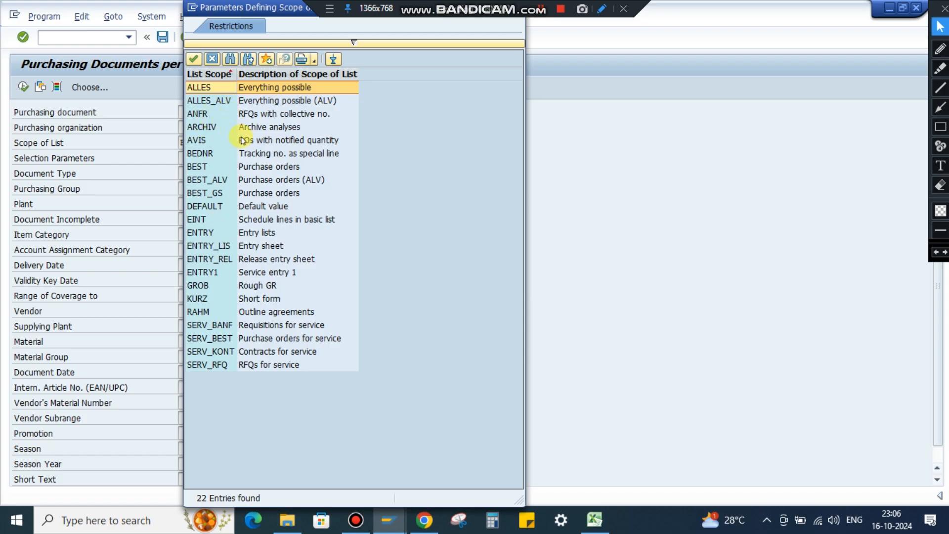
pyautogui.click(217, 102)
pyautogui.doubleClick(216, 103)
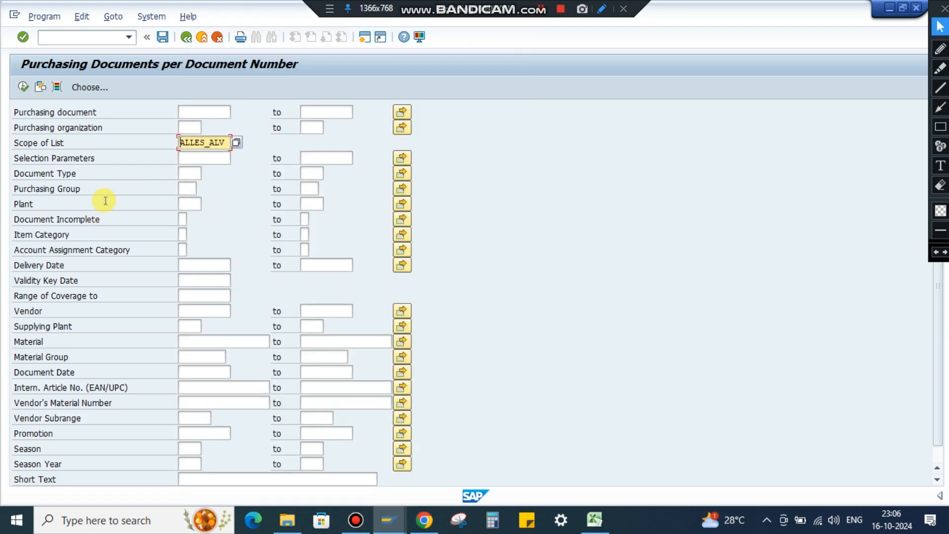
# Run the report for document dates 01.01.2024 to 31.12.2024 and return to the selection screen.
pyautogui.click(188, 375)
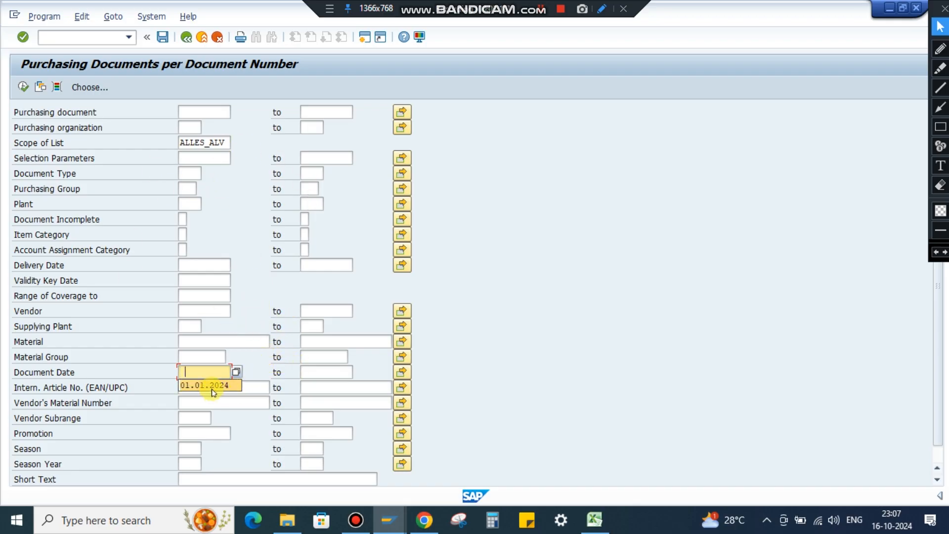
pyautogui.click(215, 392)
pyautogui.click(321, 368)
pyautogui.click(326, 385)
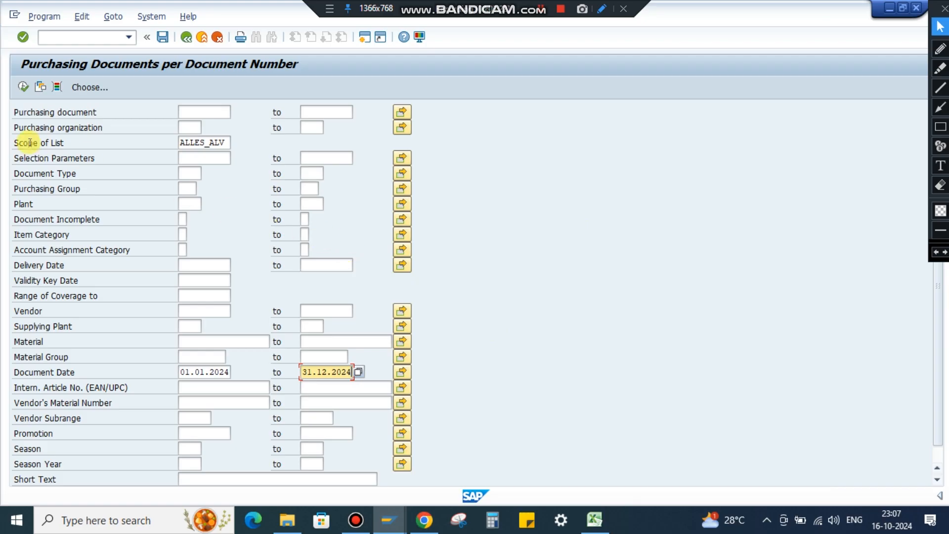
pyautogui.click(23, 87)
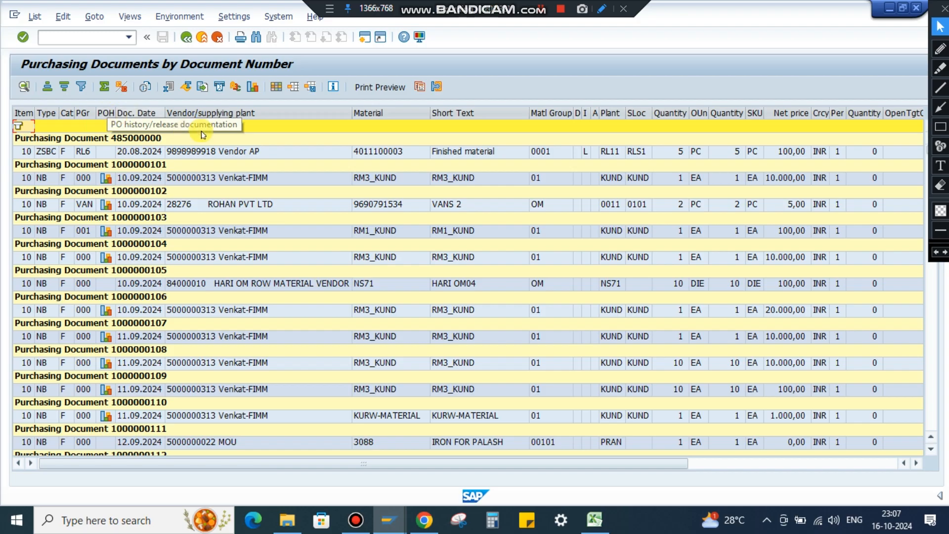
pyautogui.click(186, 37)
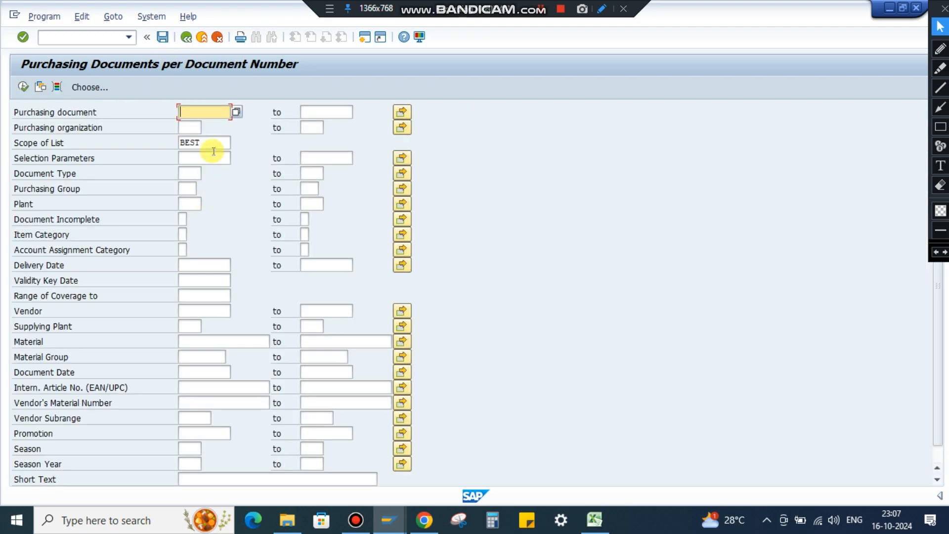
# Choose ALLES_ALV, everything possible (ALV), as the report's scope of list.
pyautogui.click(214, 140)
pyautogui.click(236, 141)
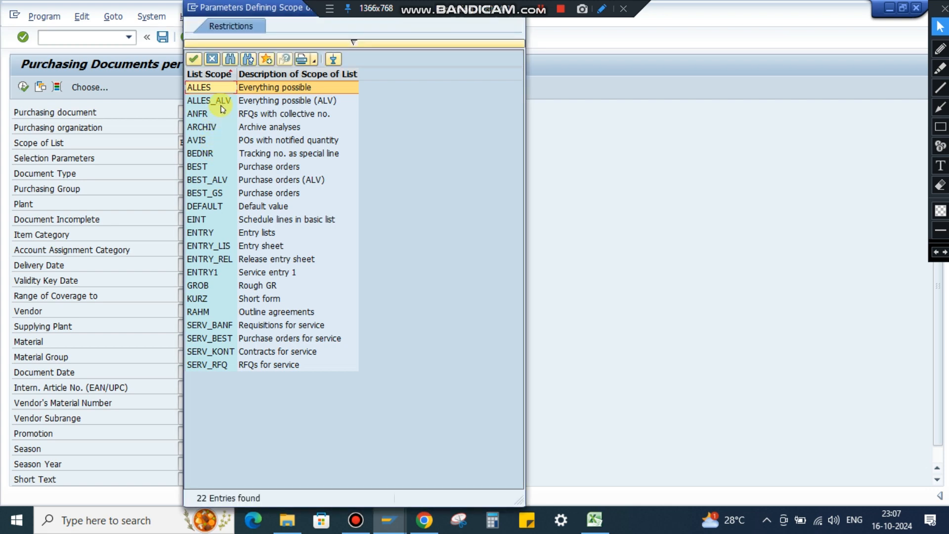
pyautogui.doubleClick(221, 106)
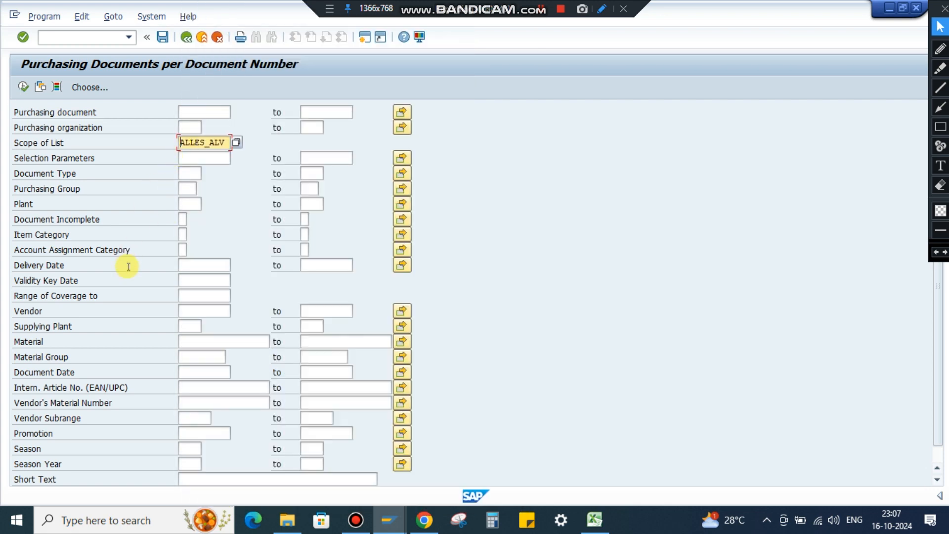
# Limit the document date to 01.01.2024 through 31.12.2024 and execute the purchasing documents report.
pyautogui.click(195, 372)
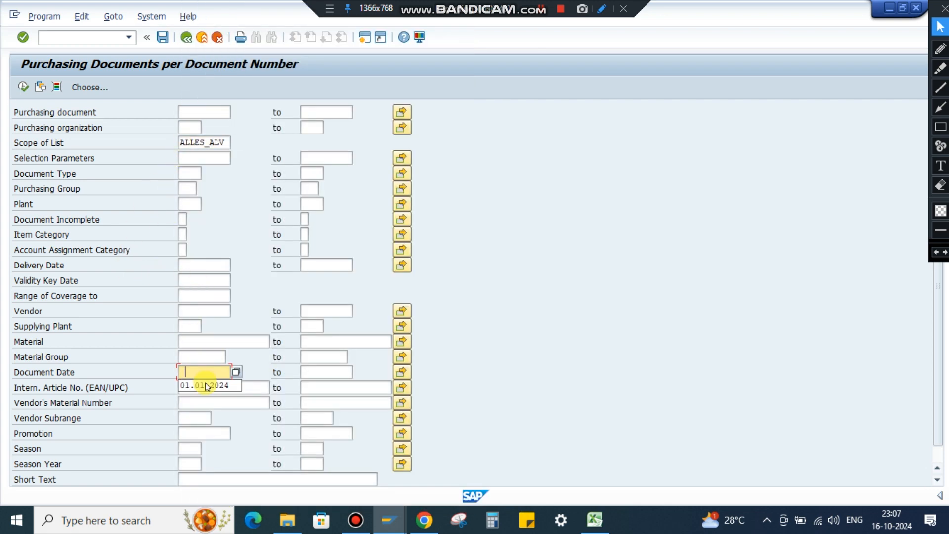
pyautogui.click(206, 386)
pyautogui.click(319, 372)
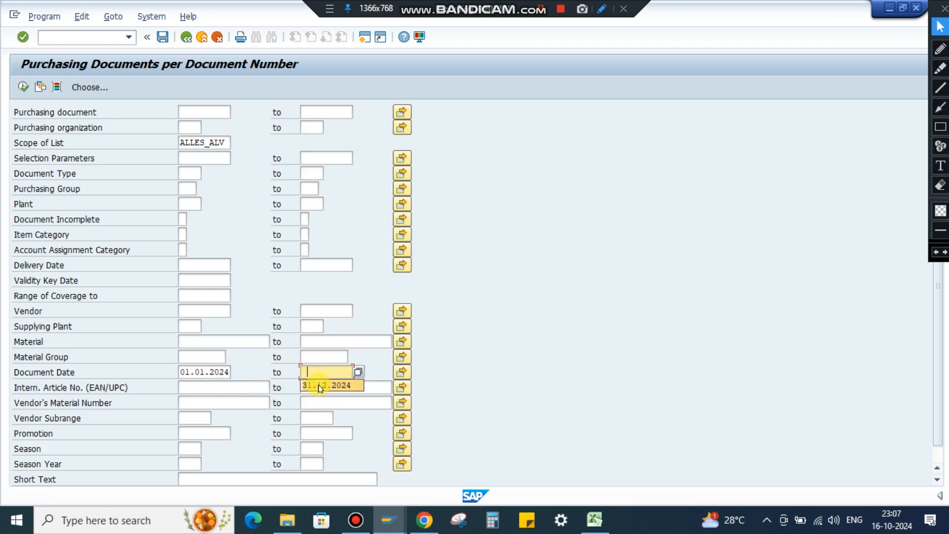
pyautogui.click(320, 386)
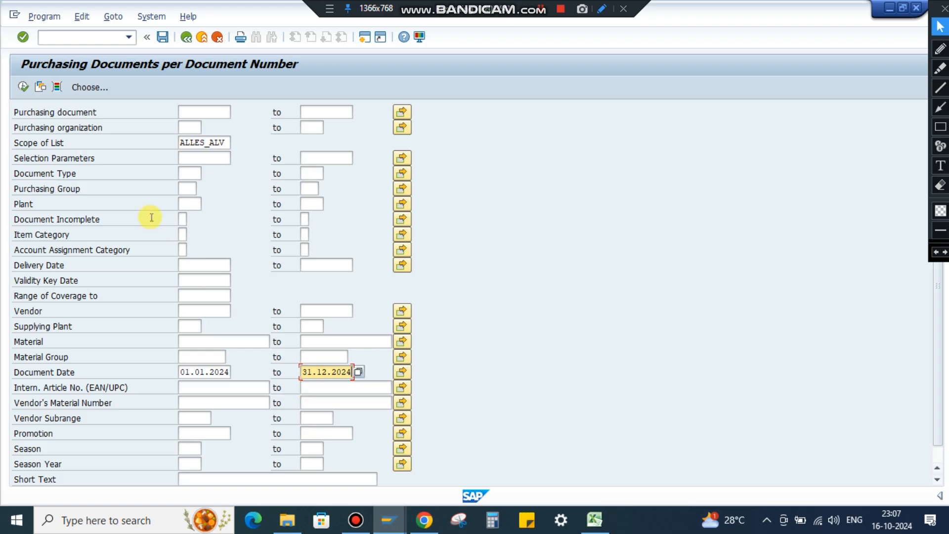
pyautogui.click(25, 88)
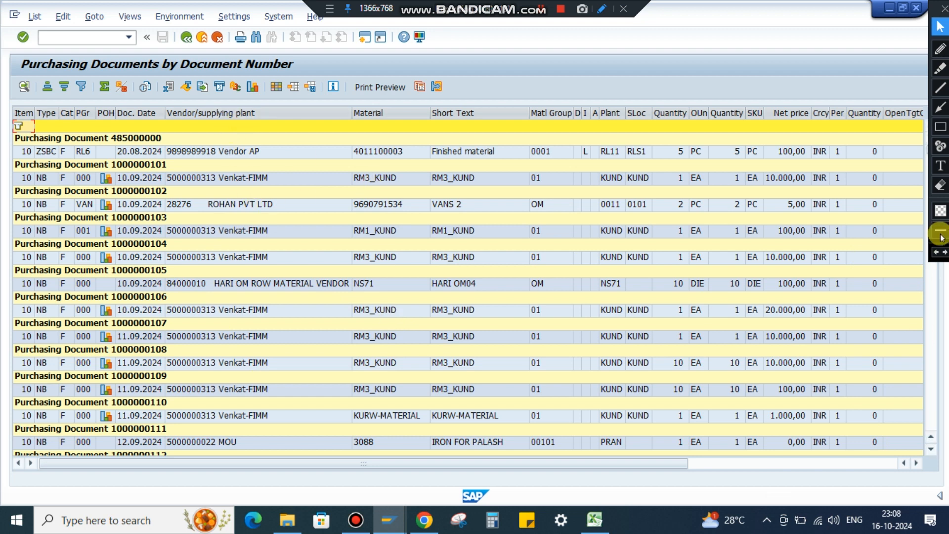
pyautogui.click(941, 127)
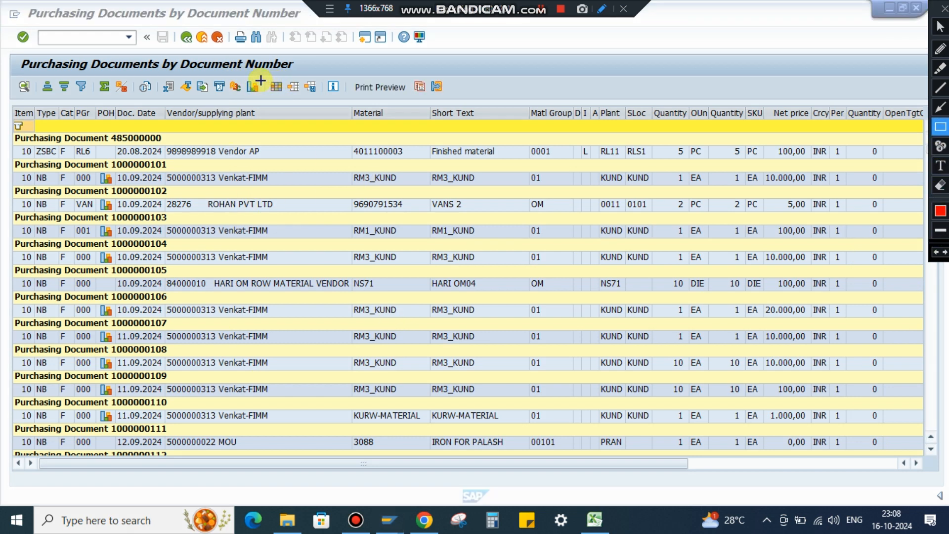
pyautogui.moveTo(261, 80); pyautogui.dragTo(292, 101)
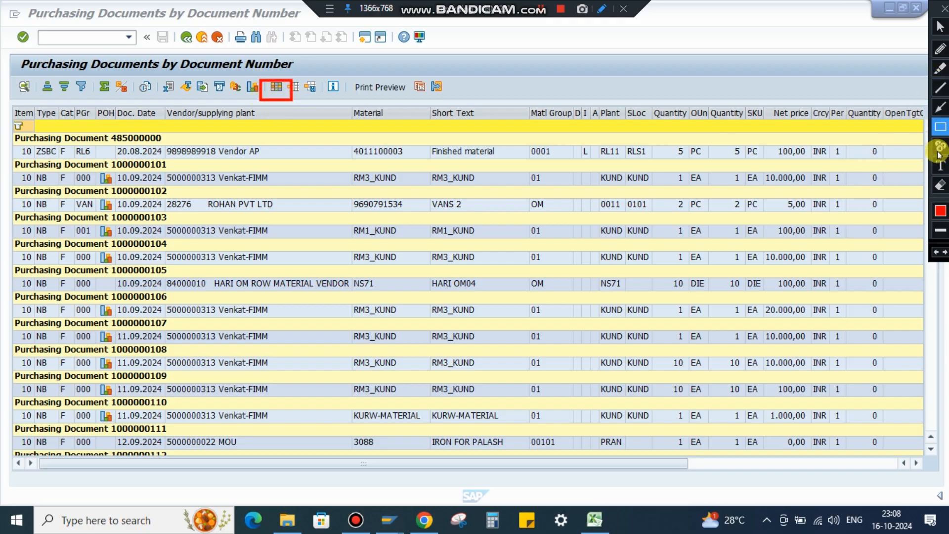
pyautogui.click(936, 255)
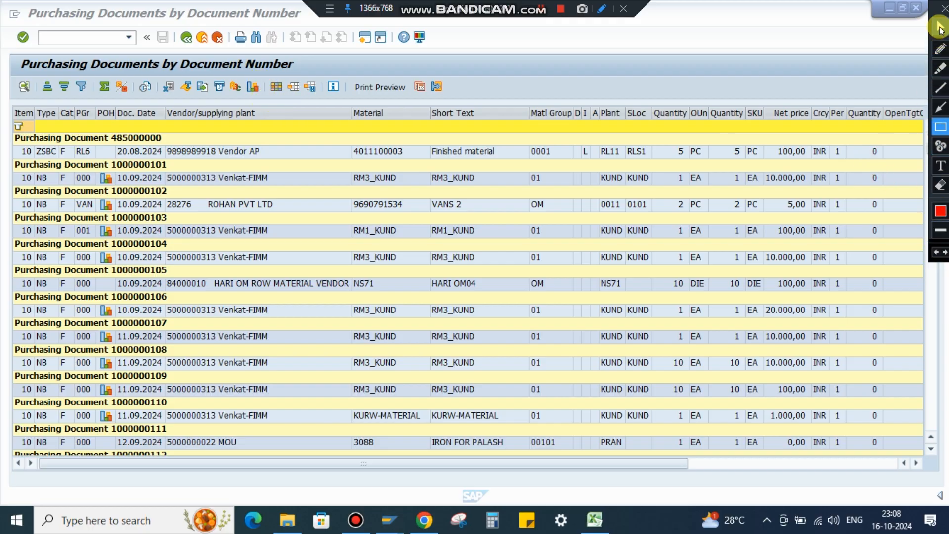
pyautogui.click(941, 27)
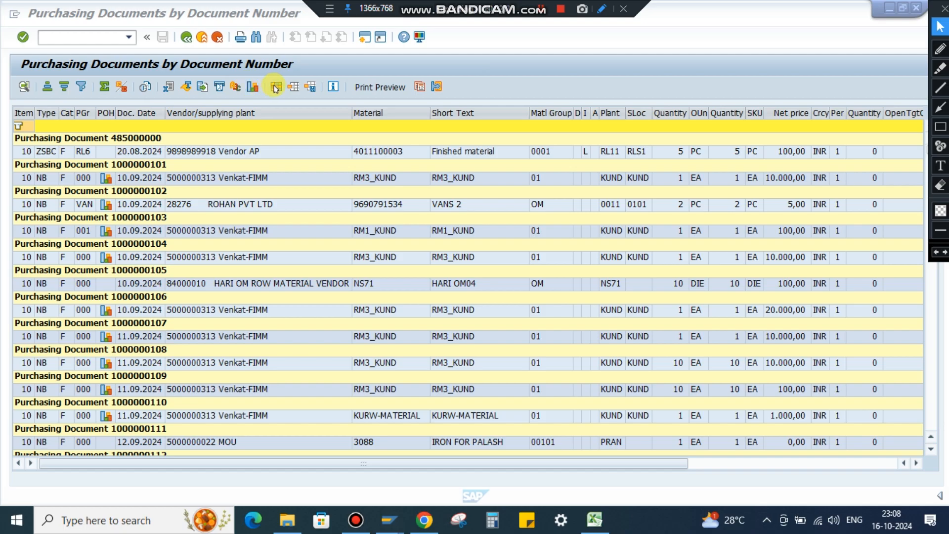
# Open the list's layout settings and search the available column set for PURCH.
pyautogui.click(250, 103)
pyautogui.click(277, 87)
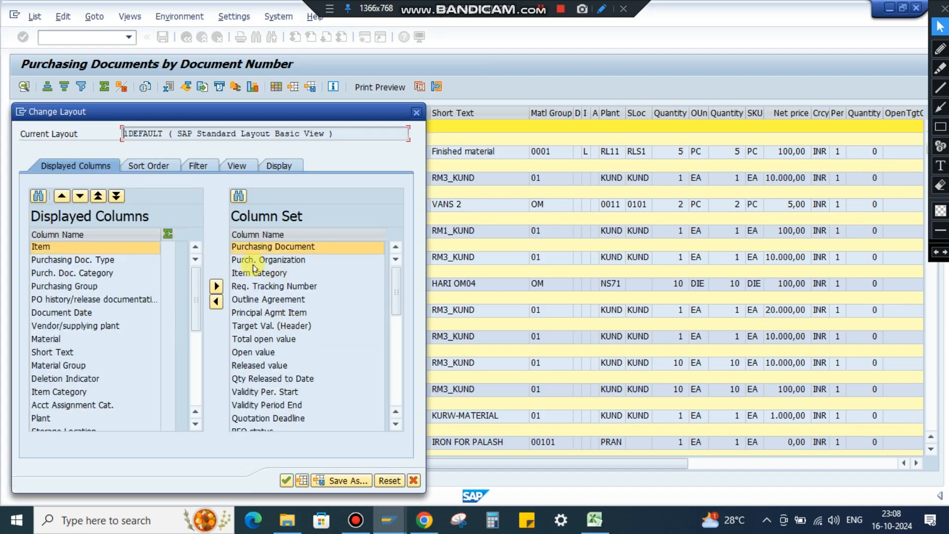
pyautogui.click(239, 197)
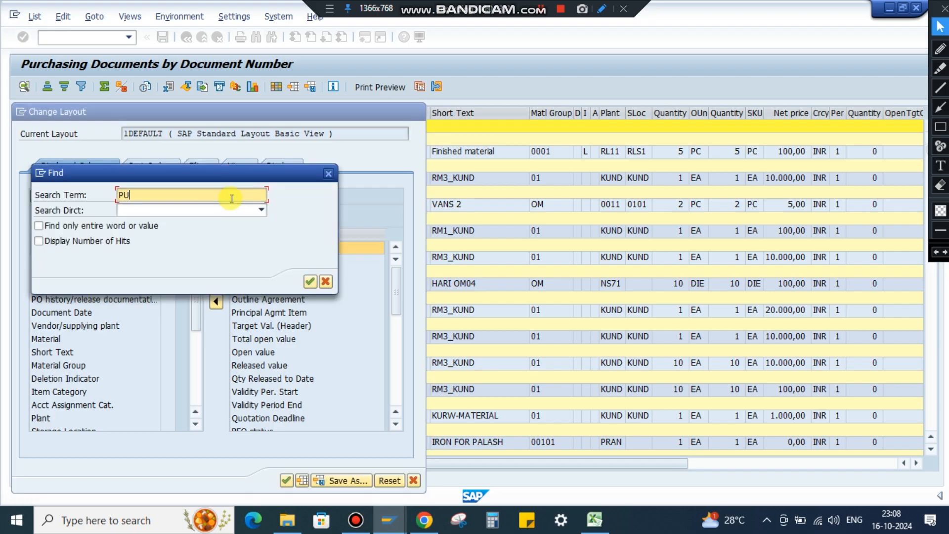
pyautogui.write('PURCH')
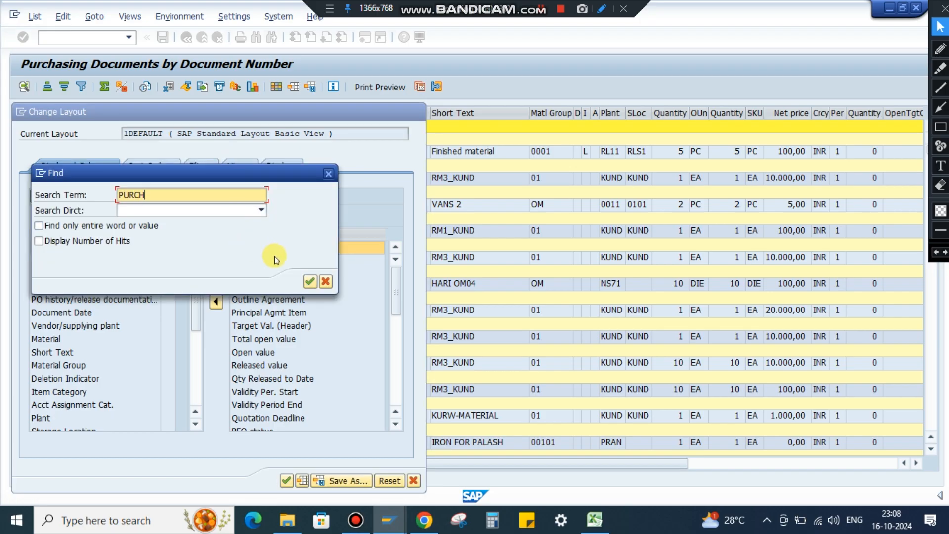
pyautogui.click(310, 281)
pyautogui.moveTo(269, 174); pyautogui.dragTo(724, 199)
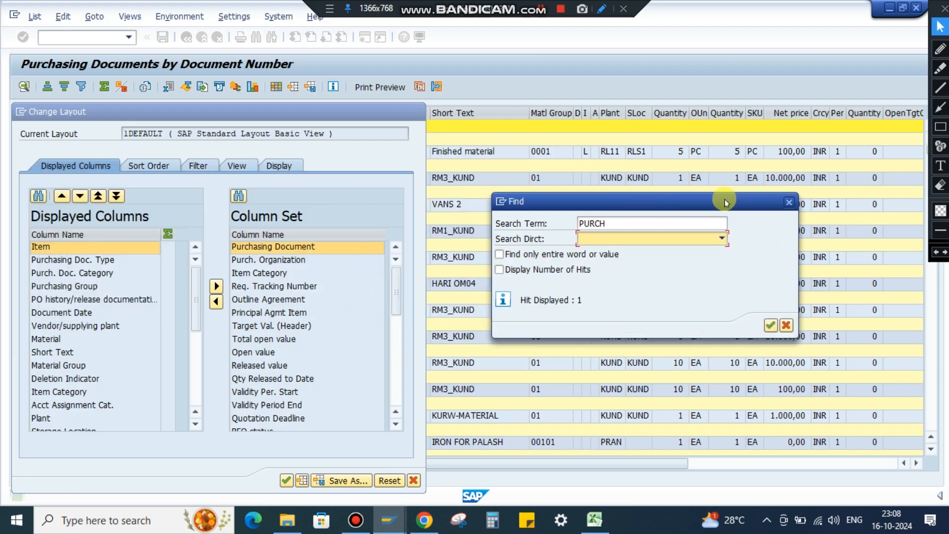
pyautogui.click(789, 202)
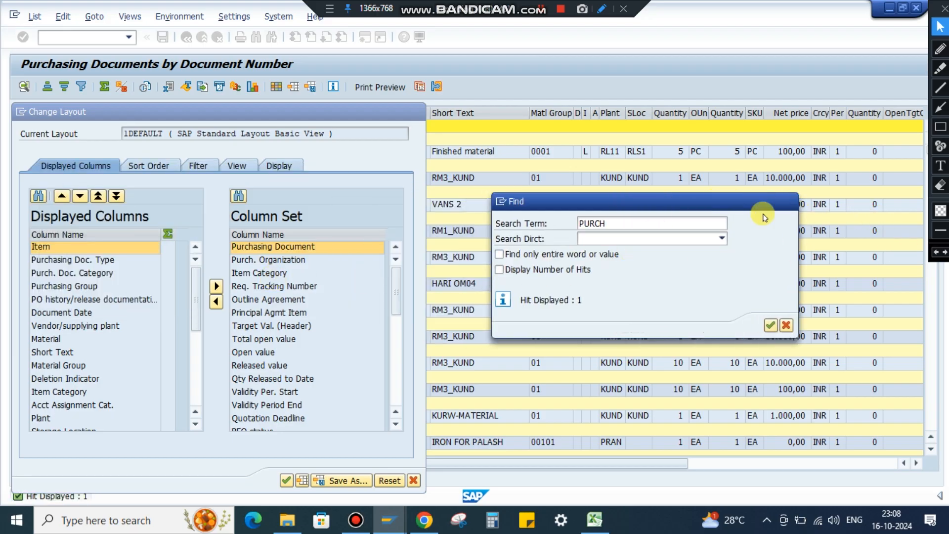
# Add Purchasing Document to the displayed columns ahead of Item and apply the layout.
pyautogui.click(84, 250)
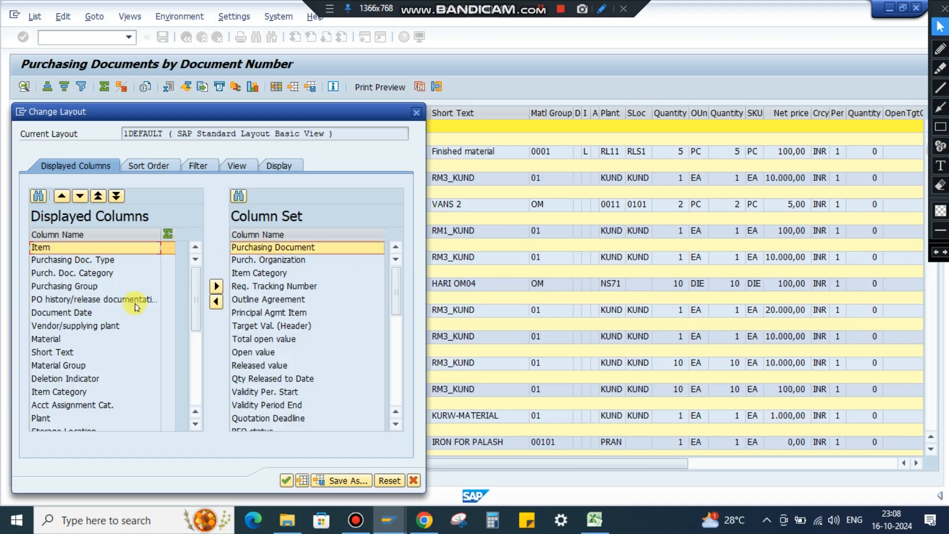
pyautogui.click(217, 302)
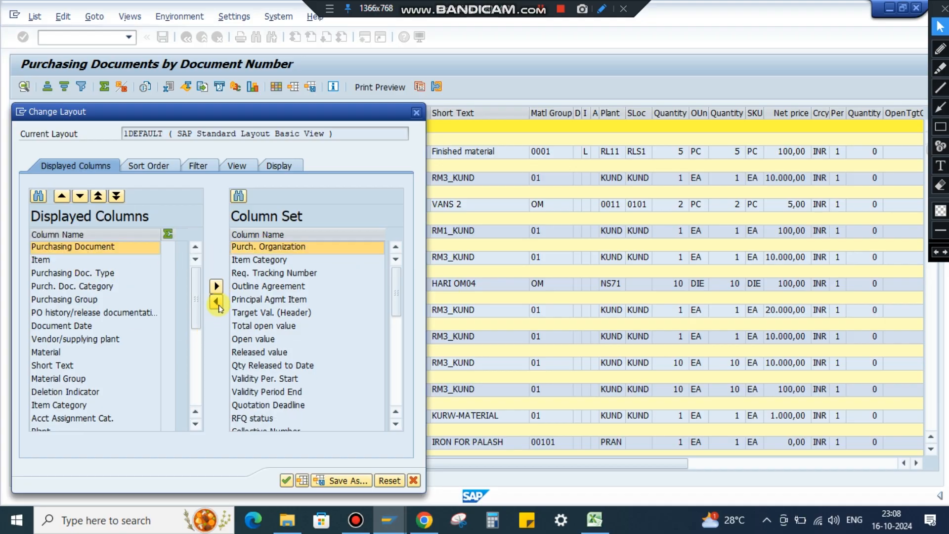
pyautogui.click(289, 482)
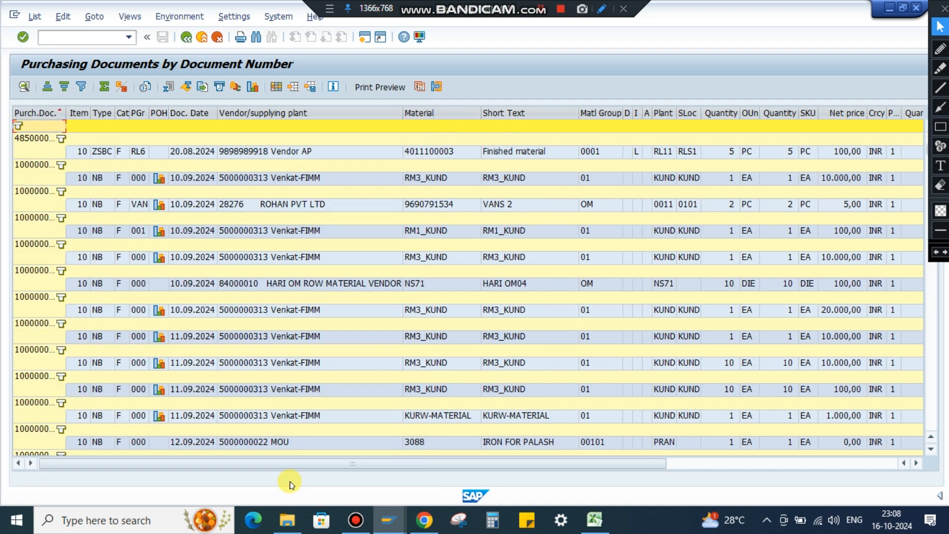
# Turn off subtotals for Purchasing Document in the layout's sort order and widen the Purchasing Document column in the list.
pyautogui.click(276, 87)
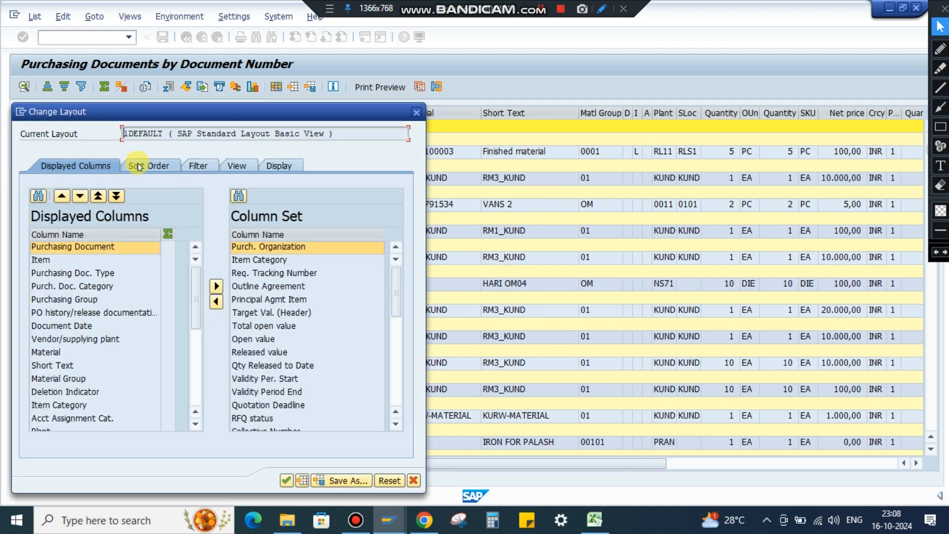
pyautogui.click(139, 167)
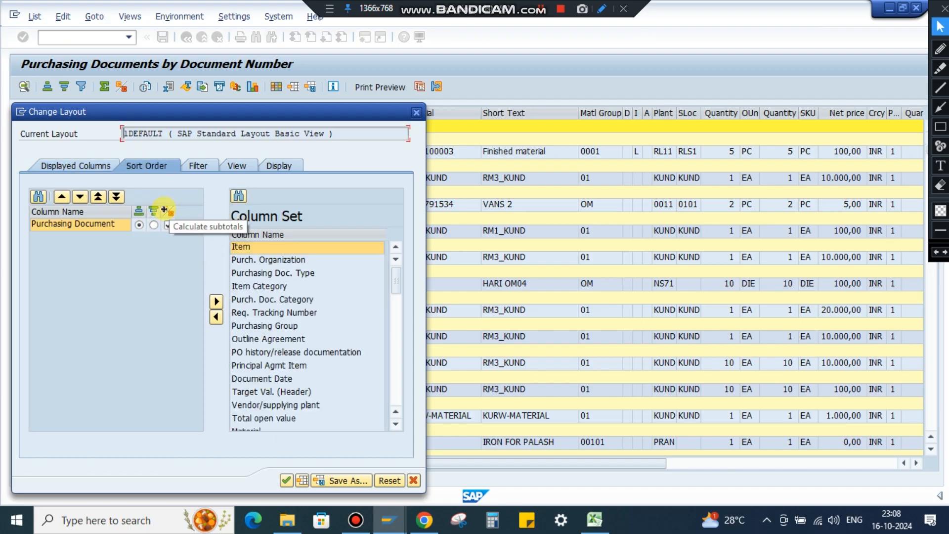
pyautogui.click(168, 225)
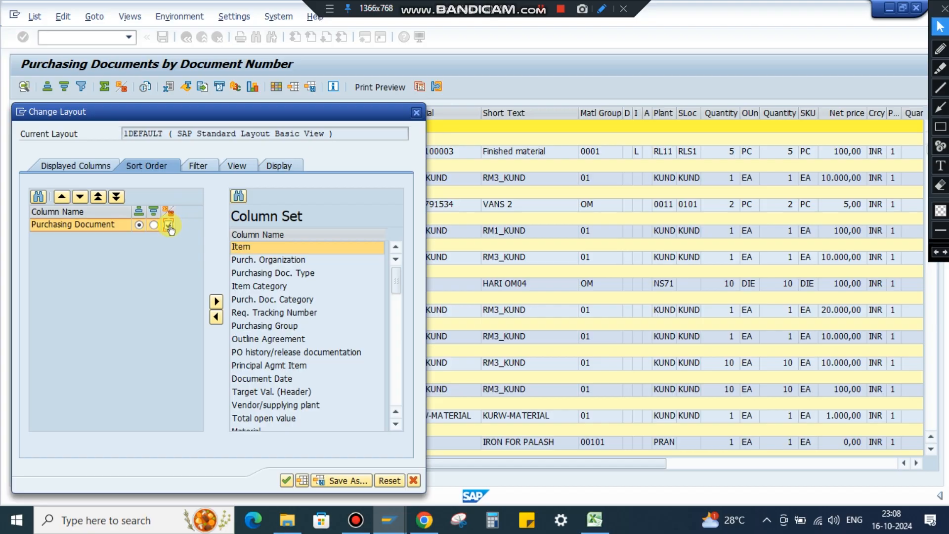
pyautogui.click(287, 481)
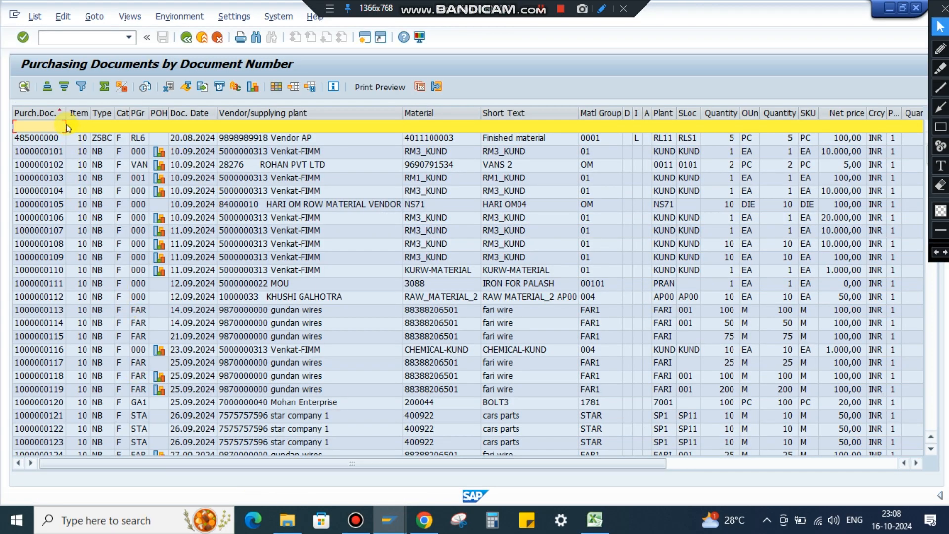
pyautogui.moveTo(64, 117); pyautogui.dragTo(110, 117)
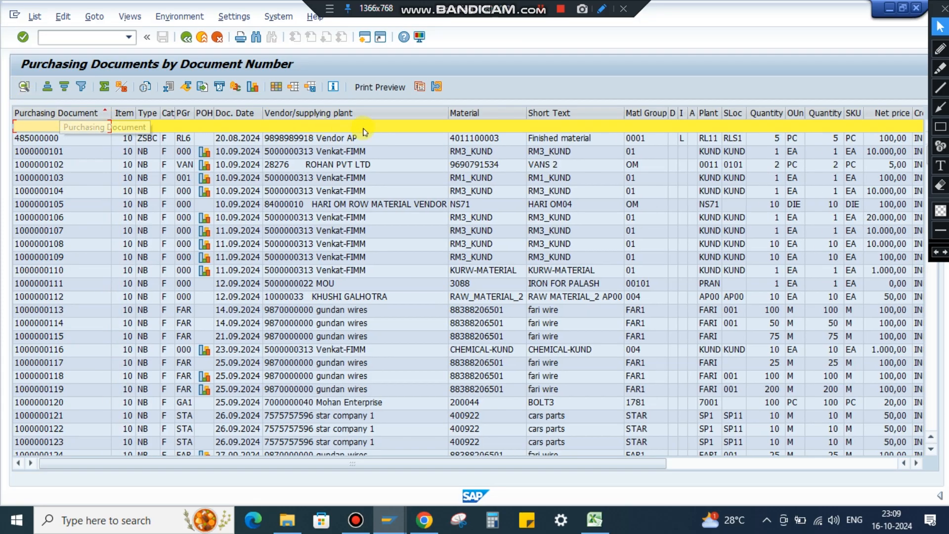
# Move the Material and Short Text columns directly after Purchasing Document in the list.
pyautogui.click(457, 114)
pyautogui.moveTo(473, 120); pyautogui.dragTo(131, 124)
pyautogui.click(548, 112)
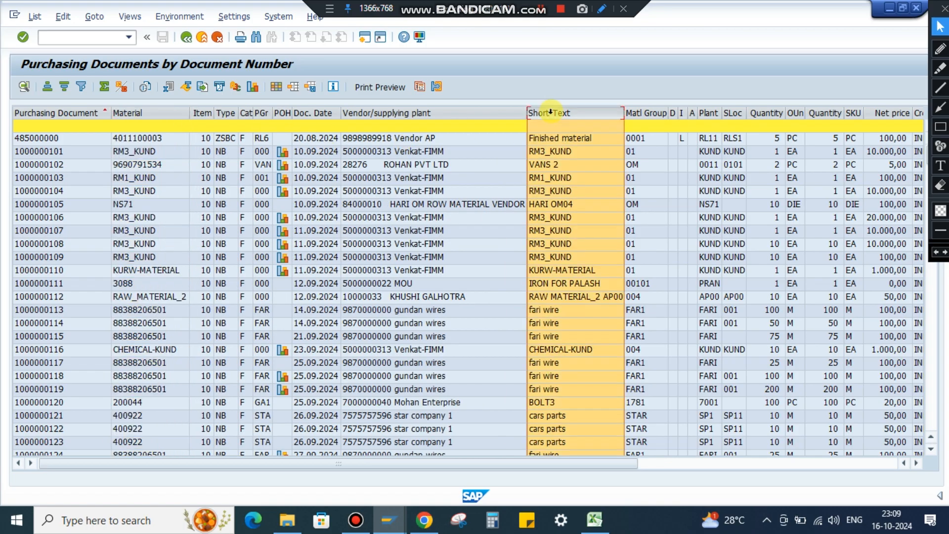
pyautogui.moveTo(562, 116); pyautogui.dragTo(200, 133)
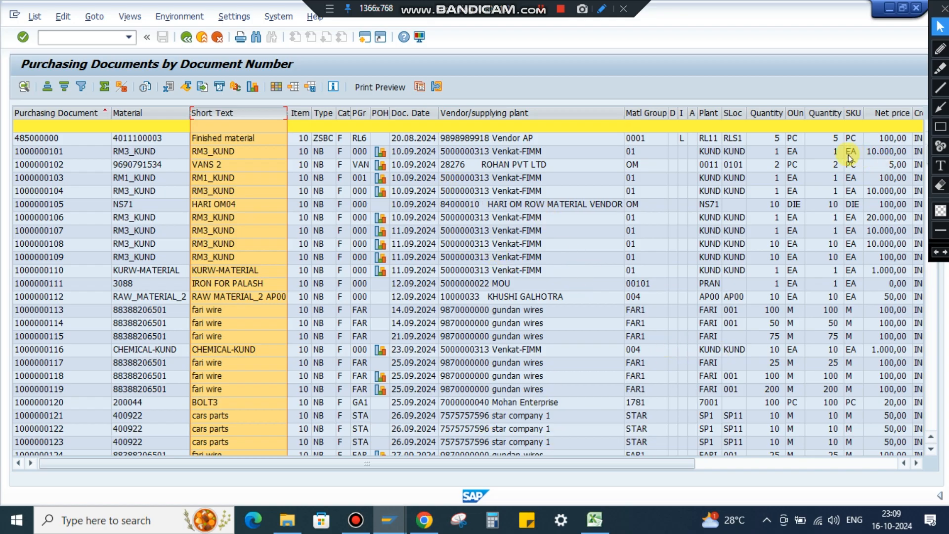
# Move the order Quantity and SKU columns directly after Short Text.
pyautogui.click(765, 113)
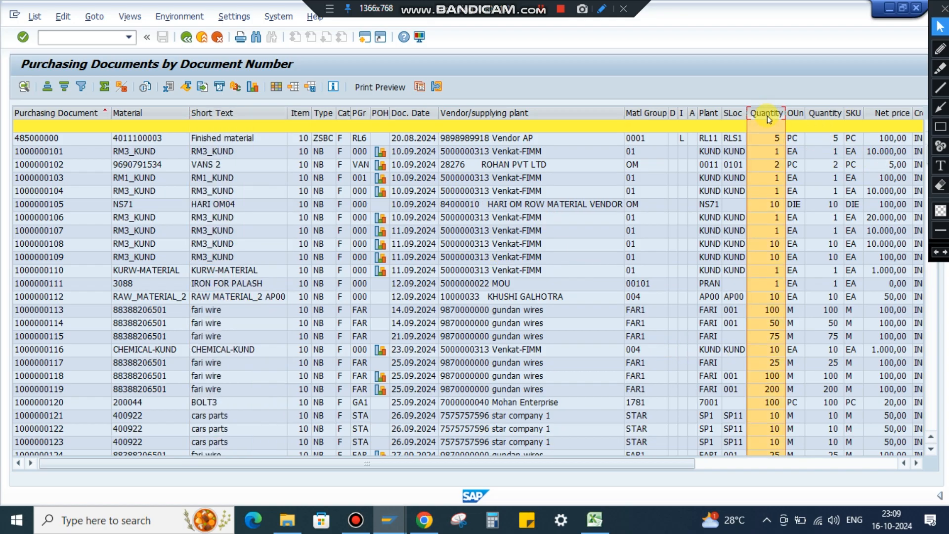
pyautogui.moveTo(769, 119); pyautogui.dragTo(295, 120)
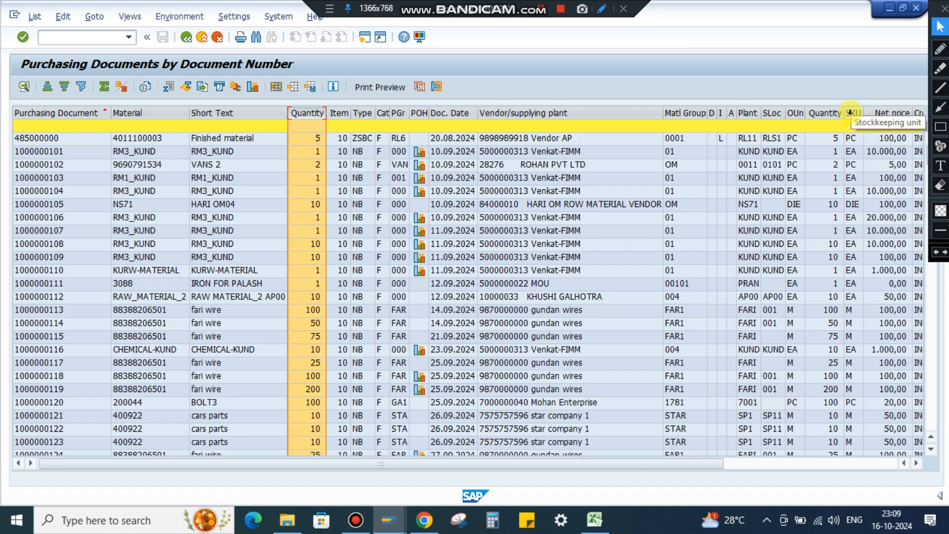
pyautogui.moveTo(849, 113); pyautogui.dragTo(331, 127)
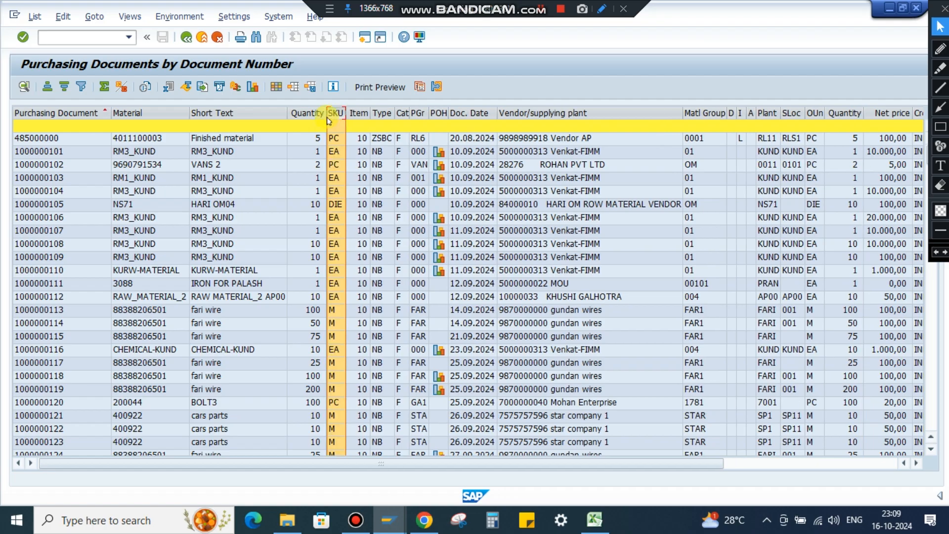
# Move the still-to-be-delivered quantity and value columns directly after SKU, quantity first.
pyautogui.moveTo(559, 464); pyautogui.dragTo(755, 464)
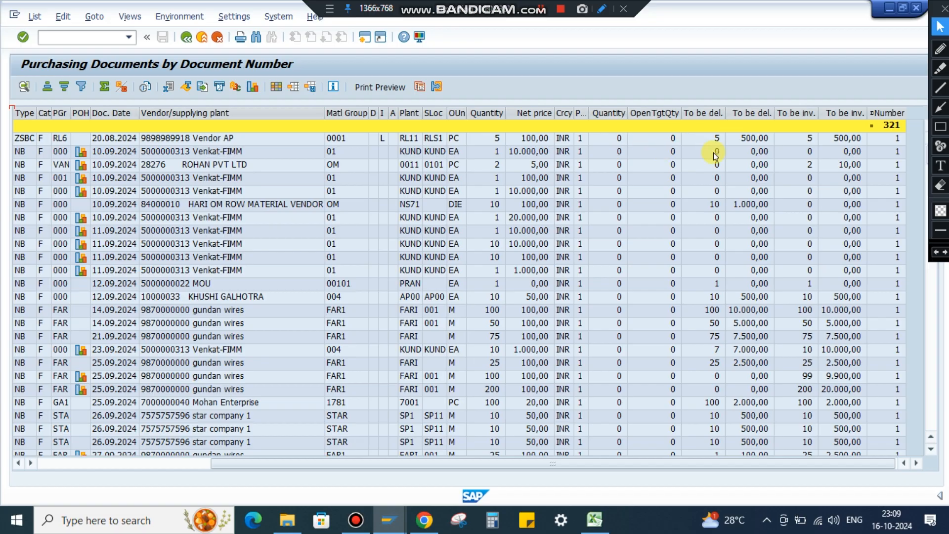
pyautogui.click(713, 110)
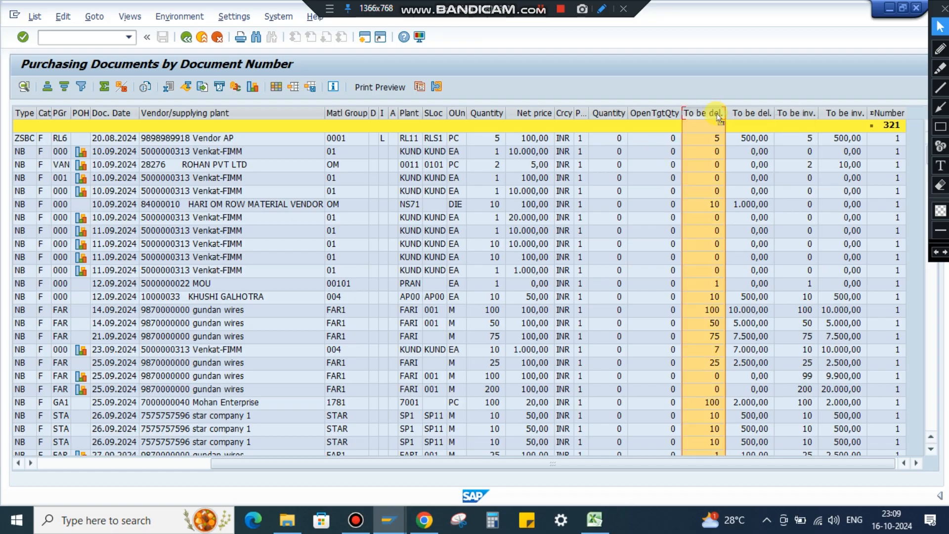
pyautogui.moveTo(718, 117); pyautogui.dragTo(350, 153)
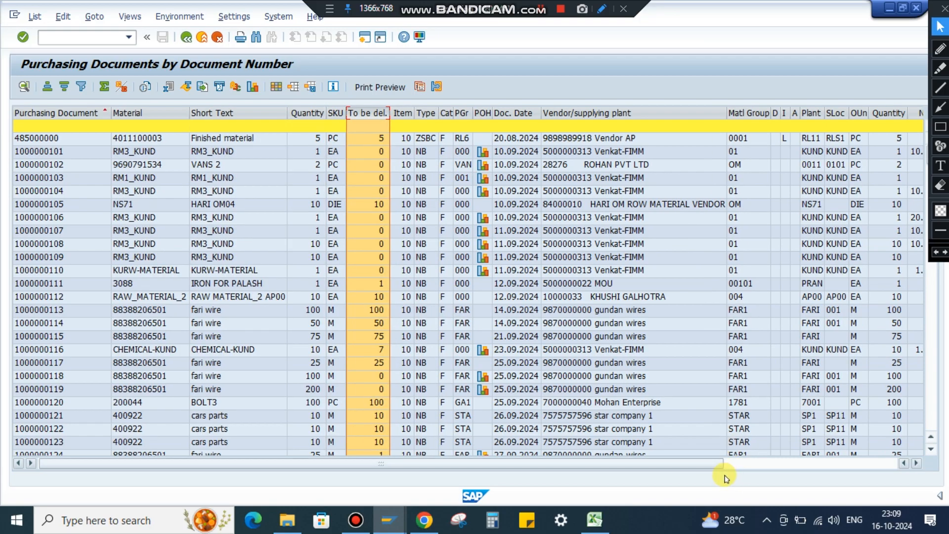
pyautogui.moveTo(699, 464); pyautogui.dragTo(880, 468)
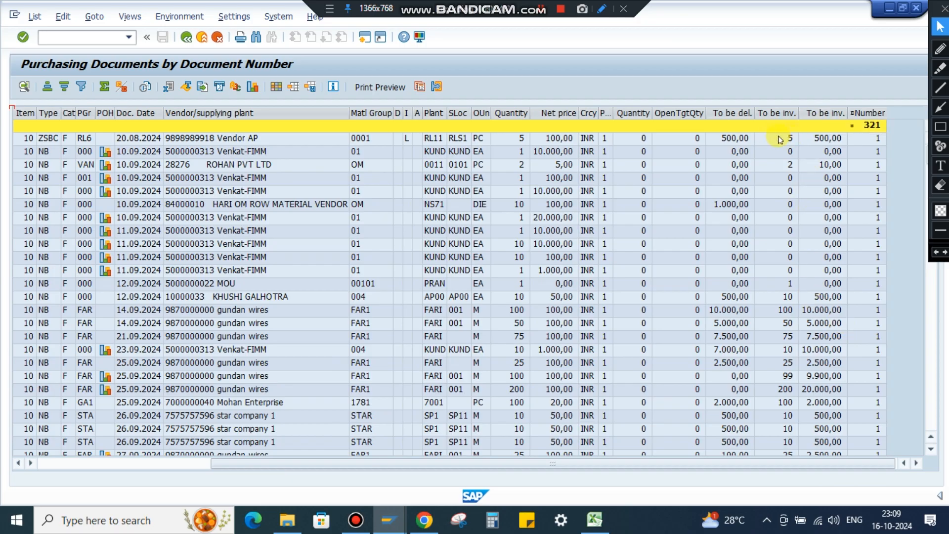
pyautogui.click(729, 113)
pyautogui.moveTo(732, 116); pyautogui.dragTo(401, 160)
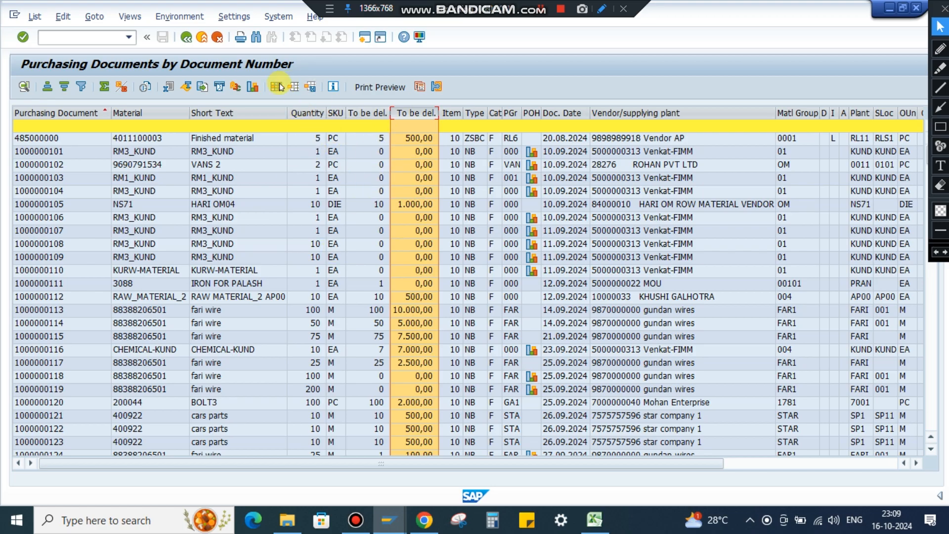
# Open the list's layout settings and search the available column set for NET.
pyautogui.hotkey('ctrl', 'F8')
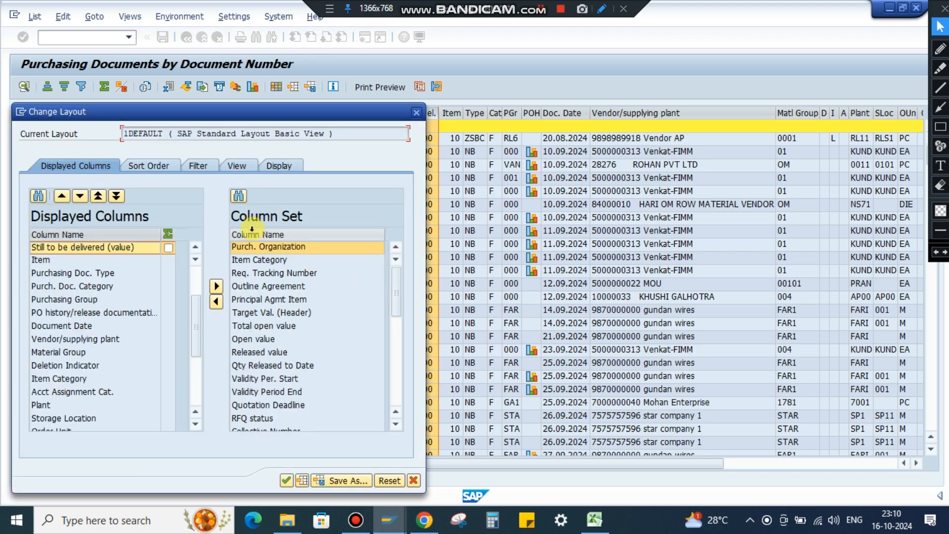
pyautogui.click(237, 196)
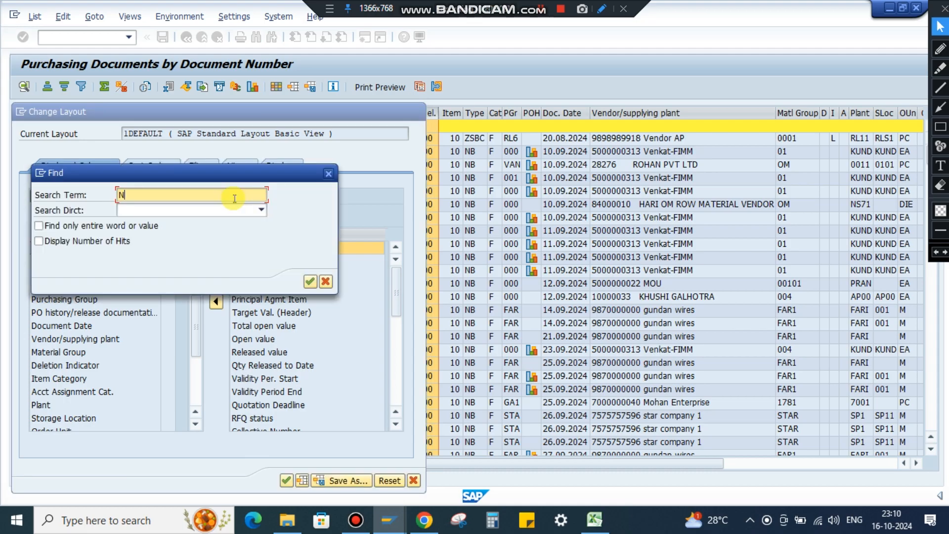
pyautogui.press('Return')
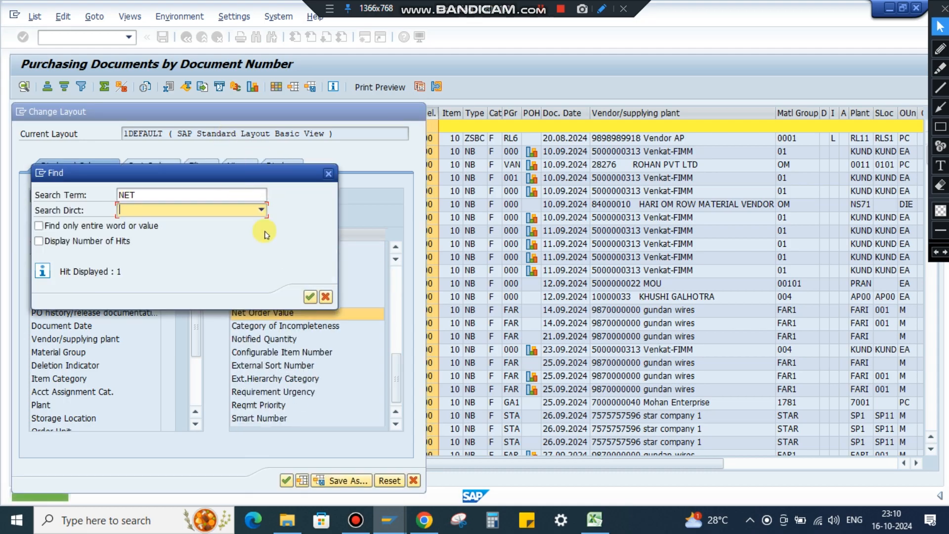
pyautogui.moveTo(292, 178); pyautogui.dragTo(645, 215)
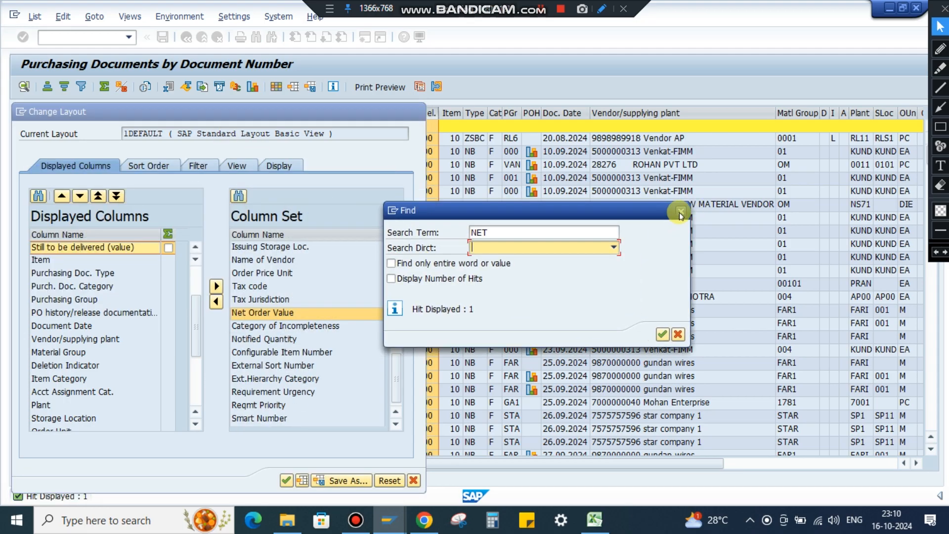
pyautogui.press('Escape')
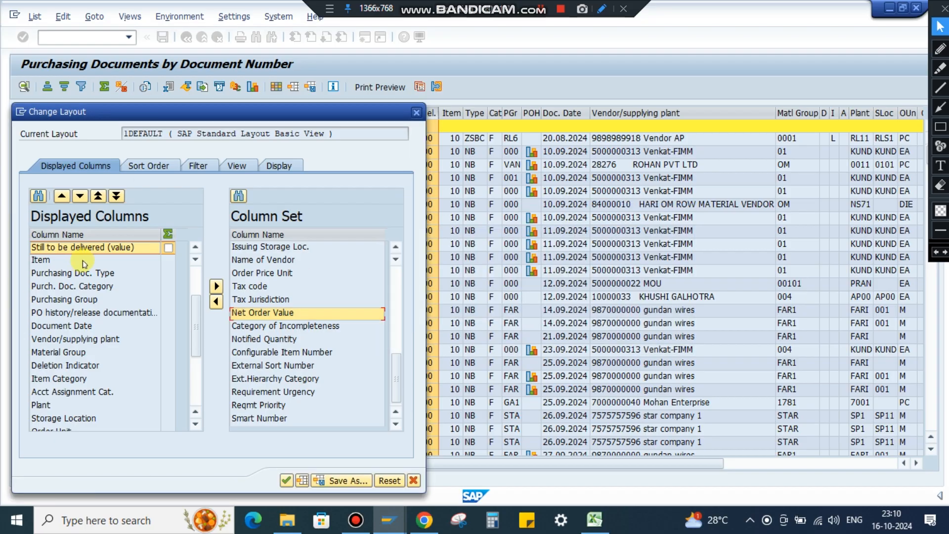
# Add Net Order Value to the displayed columns ahead of Still to be delivered (qty) and apply the layout.
pyautogui.click(262, 315)
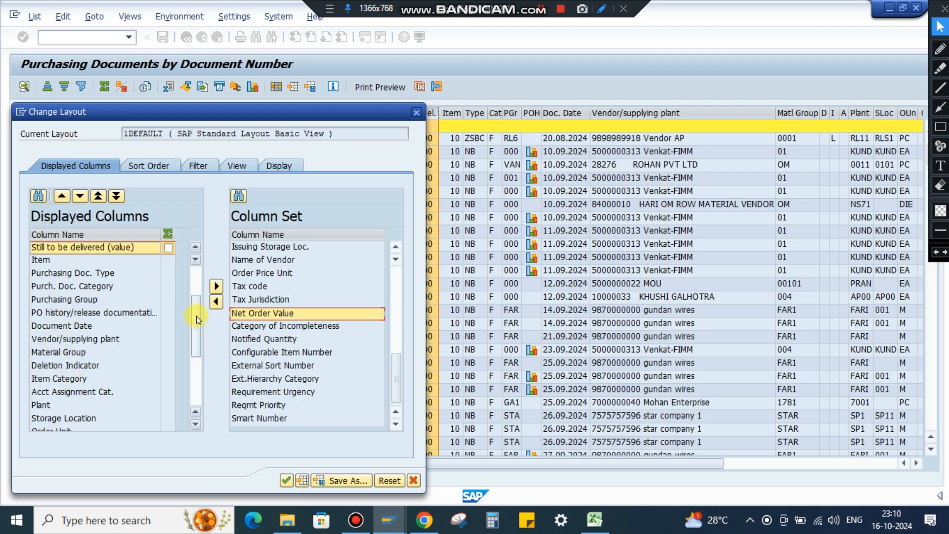
pyautogui.moveTo(196, 319); pyautogui.dragTo(197, 291)
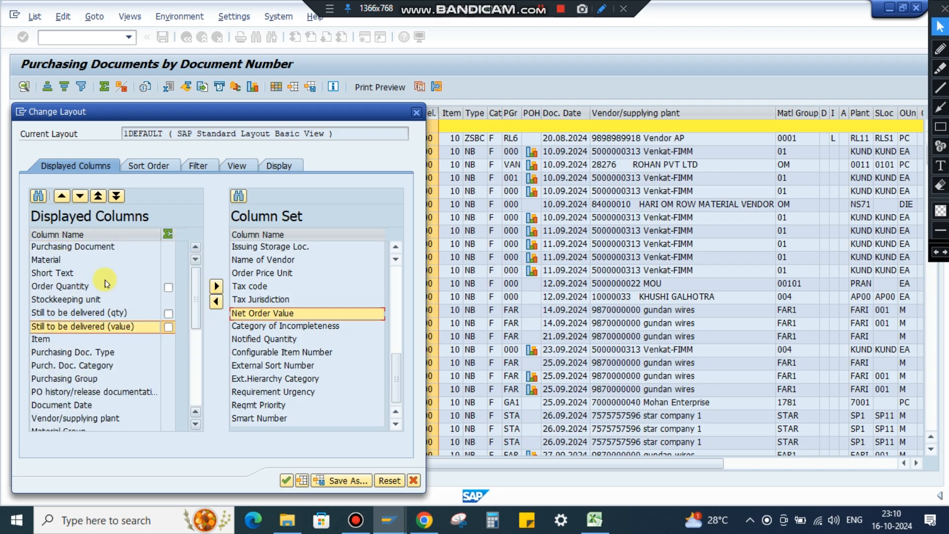
pyautogui.click(78, 314)
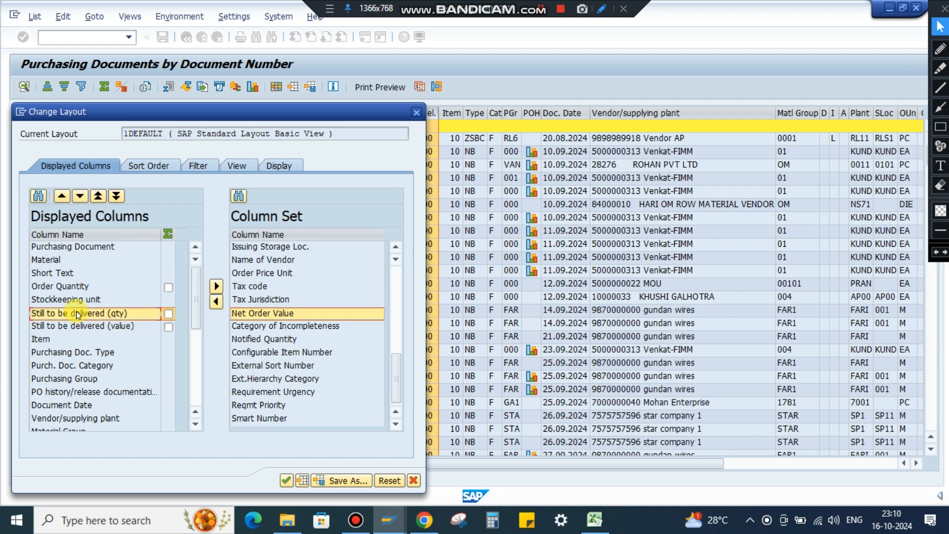
pyautogui.click(216, 301)
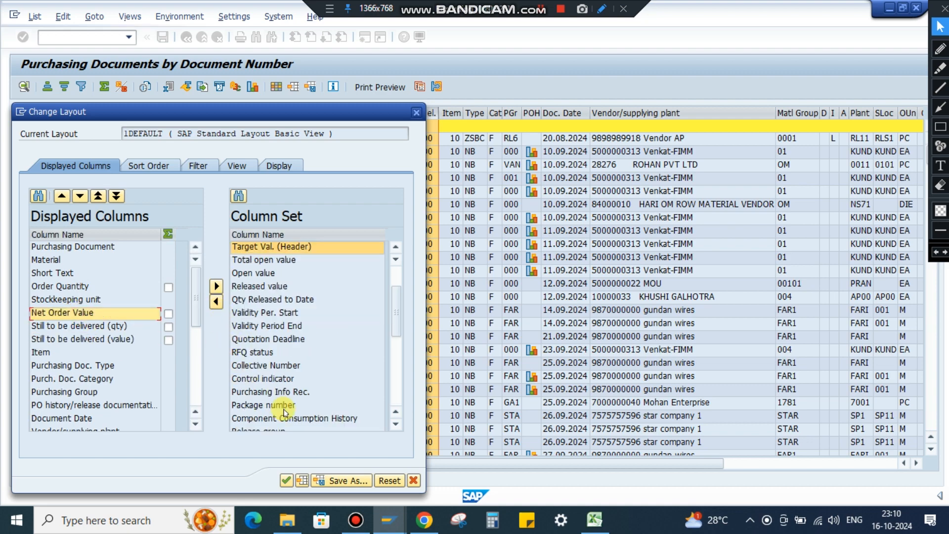
pyautogui.click(287, 480)
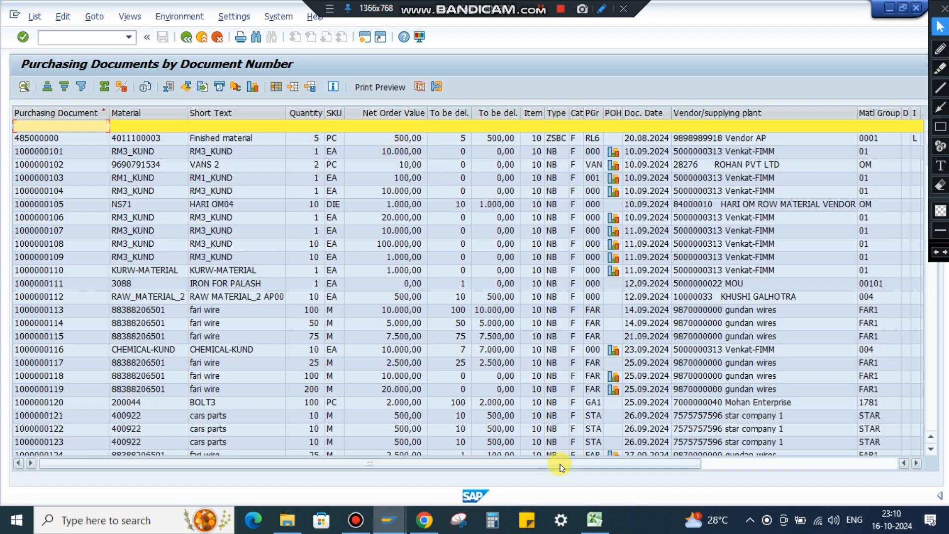
# Move the Net price column between SKU and Net Order Value.
pyautogui.moveTo(561, 467); pyautogui.dragTo(776, 471)
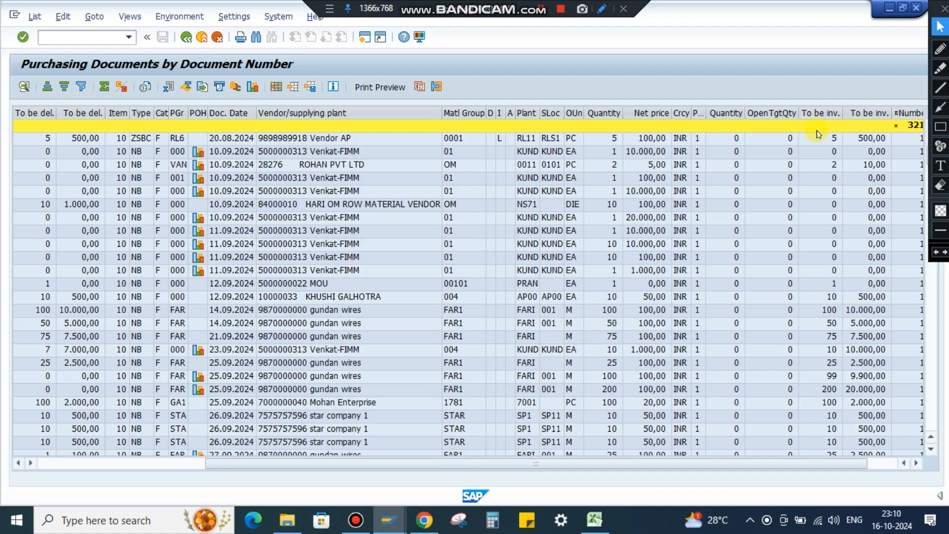
pyautogui.click(645, 119)
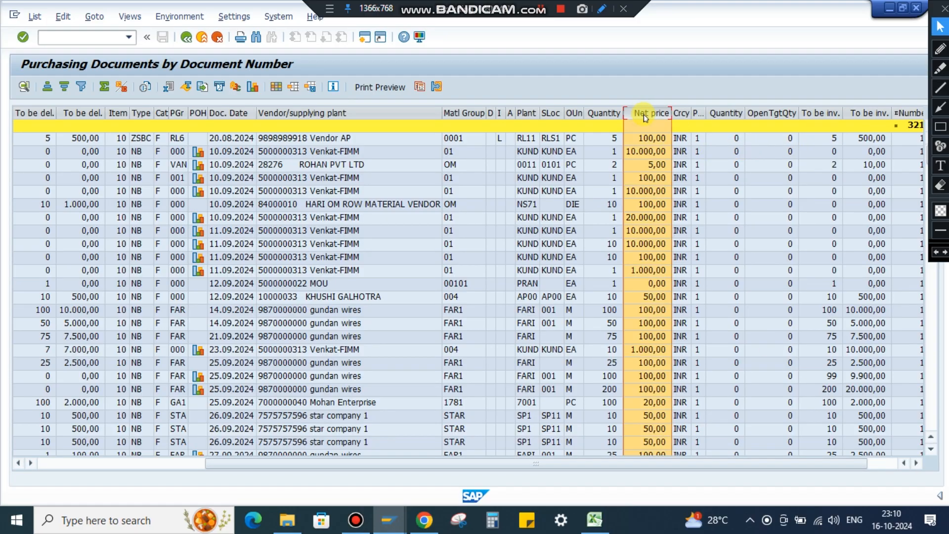
pyautogui.moveTo(647, 114); pyautogui.dragTo(350, 159)
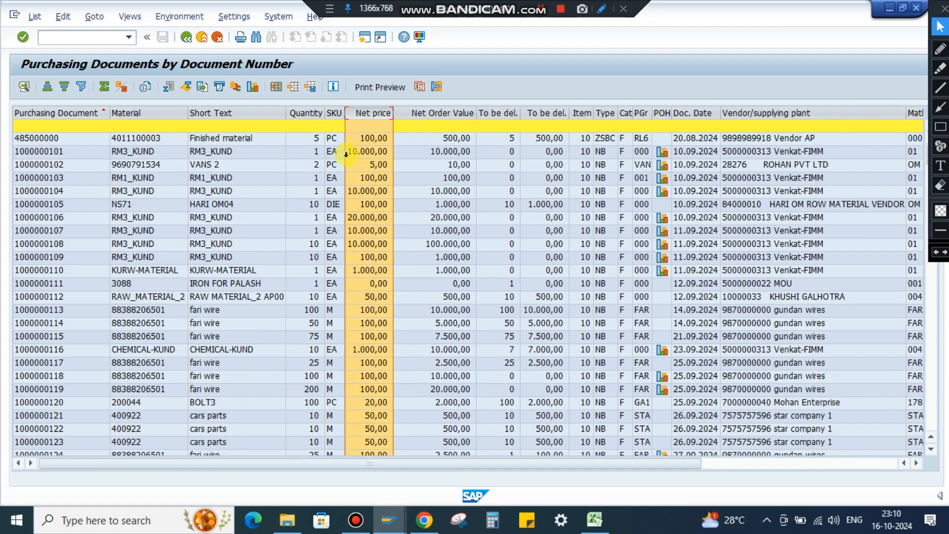
# Examine the rearranged columns from Purchasing Document through Net Order Value and the still-to-be-delivered quantity and value of individual orders.
pyautogui.click(450, 218)
pyautogui.click(40, 111)
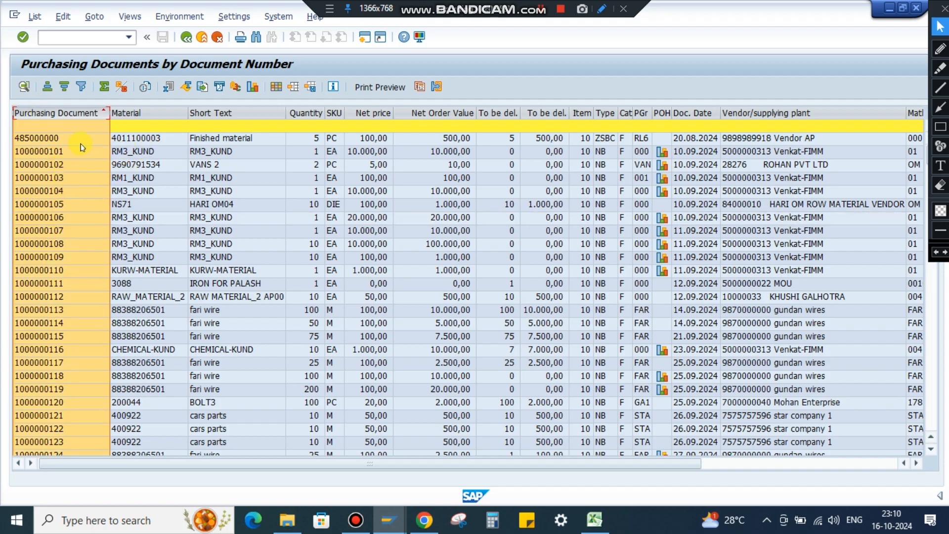
pyautogui.click(149, 114)
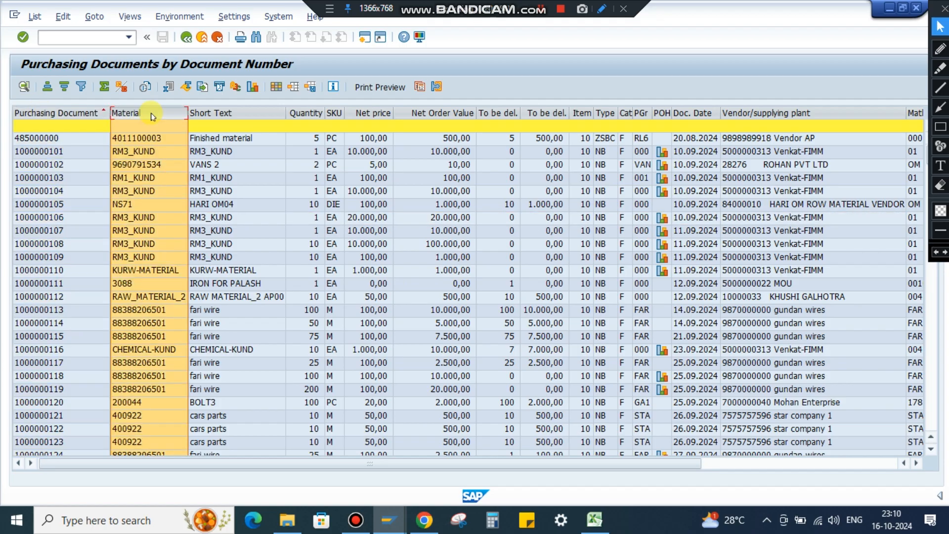
pyautogui.click(223, 113)
pyautogui.click(303, 113)
pyautogui.click(334, 113)
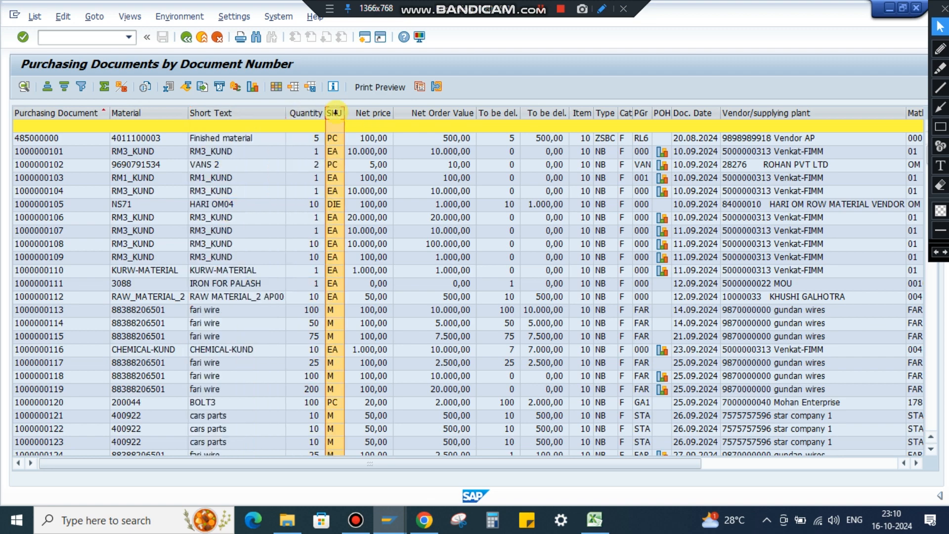
pyautogui.click(374, 113)
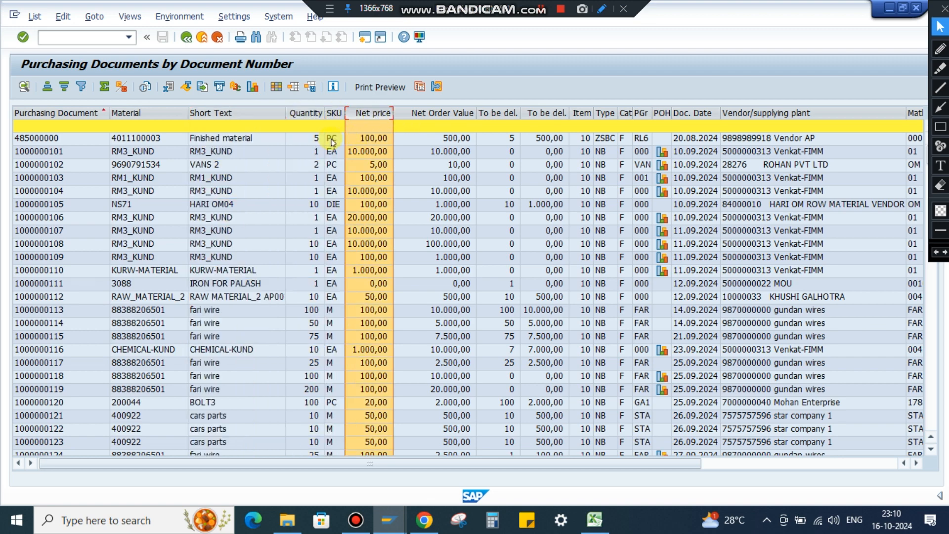
pyautogui.click(423, 114)
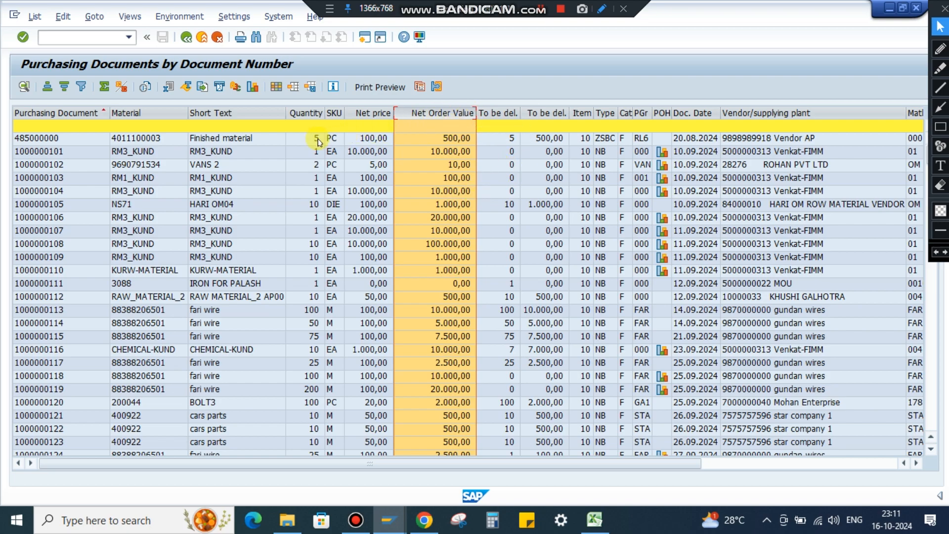
pyautogui.click(492, 140)
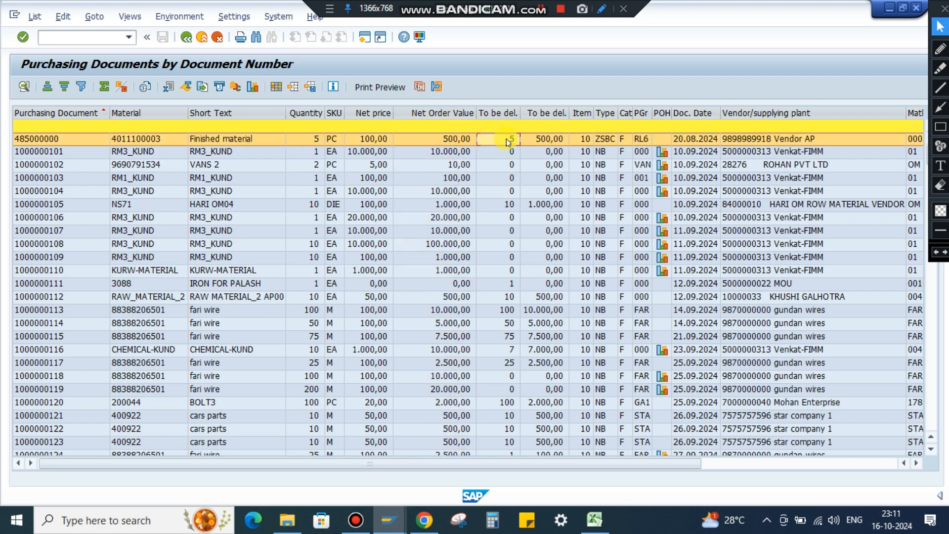
pyautogui.click(551, 141)
pyautogui.click(606, 204)
# Move the Vendor/supplying plant column directly after the still-to-be-delivered value column.
pyautogui.moveTo(665, 463); pyautogui.dragTo(778, 467)
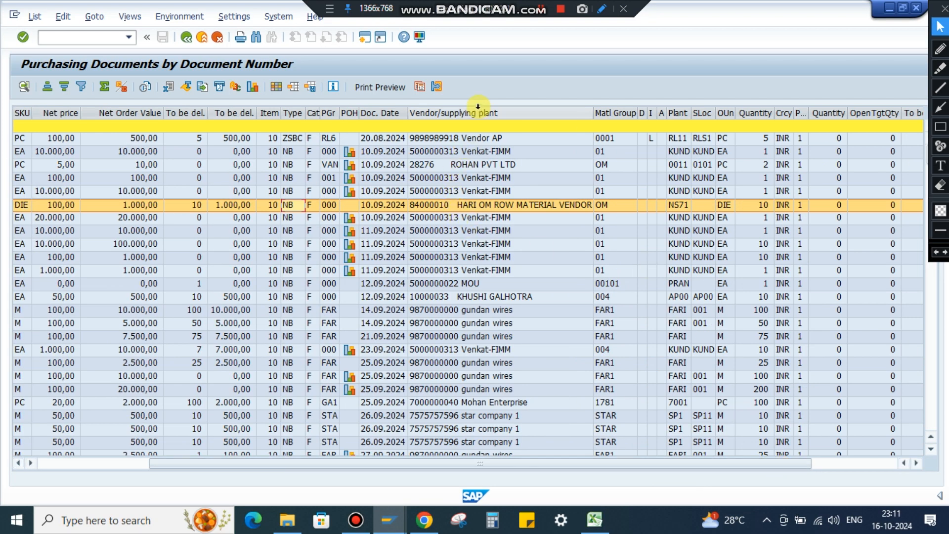
pyautogui.click(485, 123)
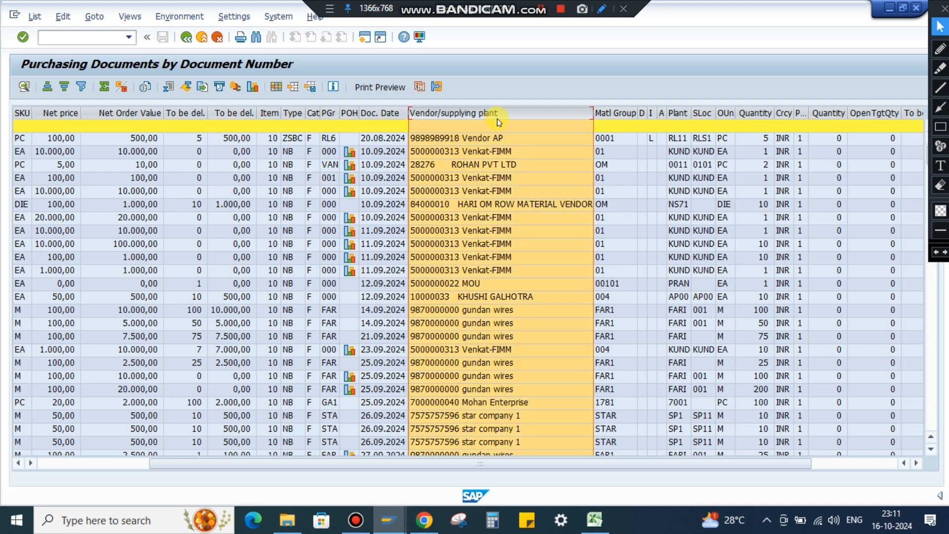
pyautogui.moveTo(4, 221); pyautogui.dragTo(575, 242)
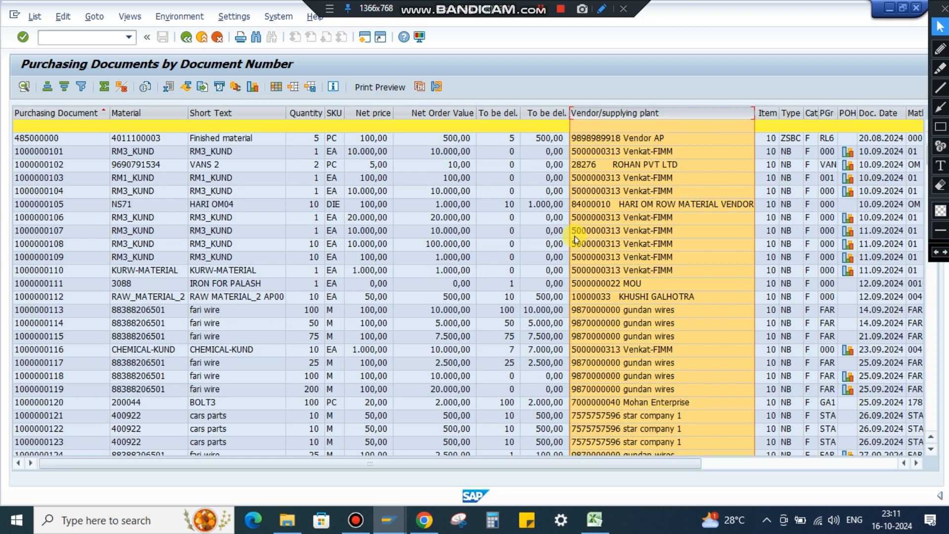
# Move the Plant column directly after Vendor/supplying plant.
pyautogui.moveTo(661, 462); pyautogui.dragTo(776, 462)
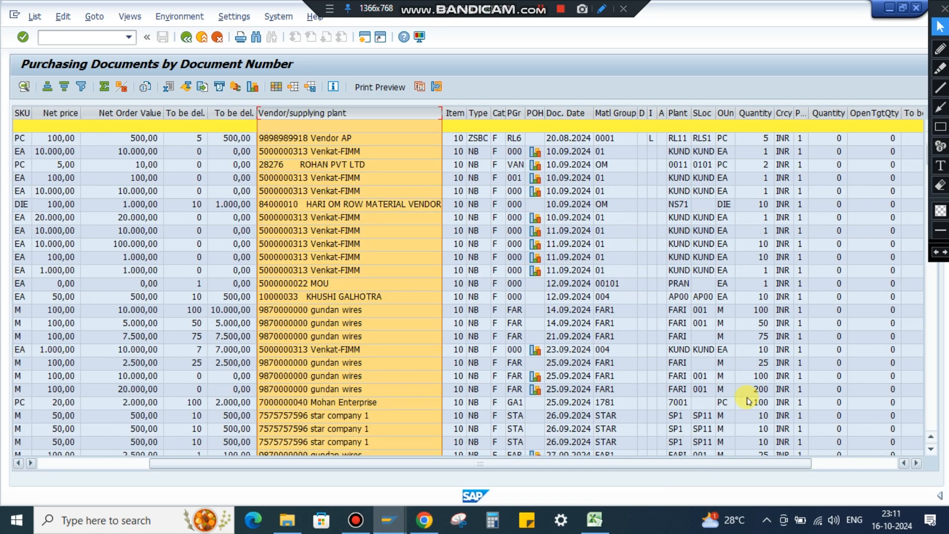
pyautogui.click(677, 113)
pyautogui.moveTo(678, 113); pyautogui.dragTo(688, 174)
pyautogui.moveTo(756, 191); pyautogui.dragTo(757, 191)
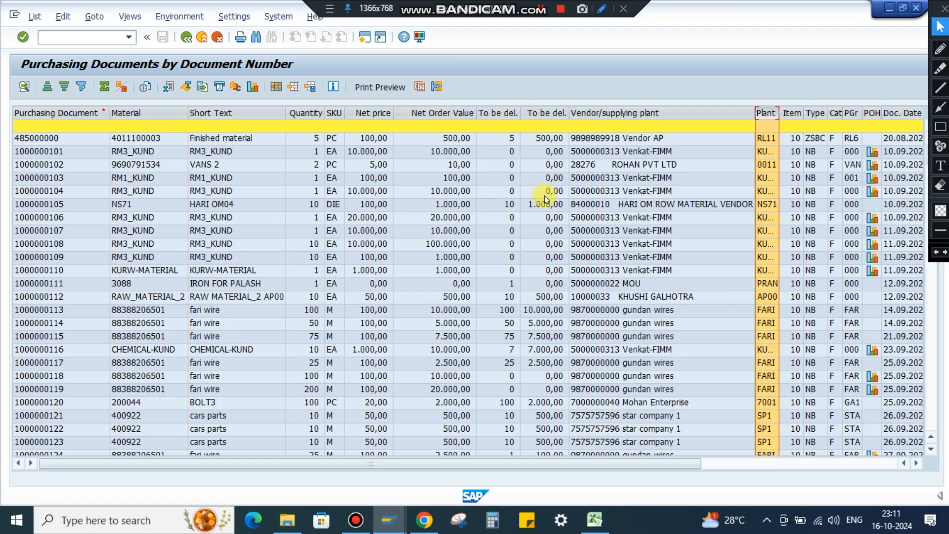
# Sort the purchasing documents by still-to-be-delivered value in descending order and widen that column to show its full heading and amounts.
pyautogui.click(543, 118)
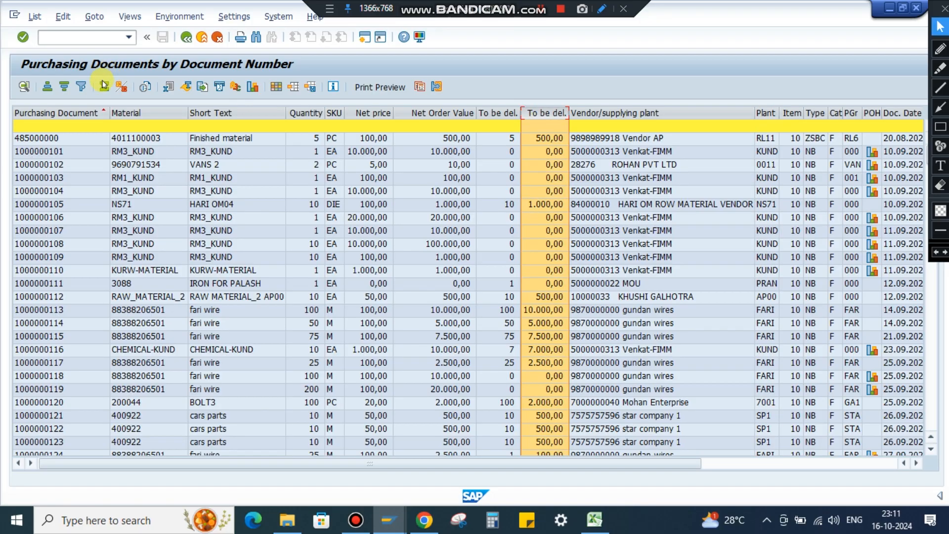
pyautogui.click(65, 88)
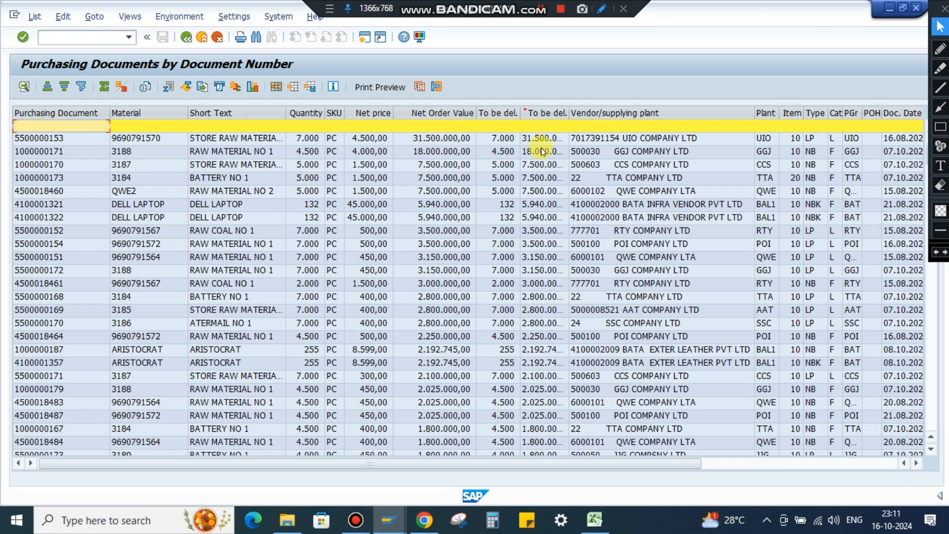
pyautogui.moveTo(567, 113); pyautogui.dragTo(629, 113)
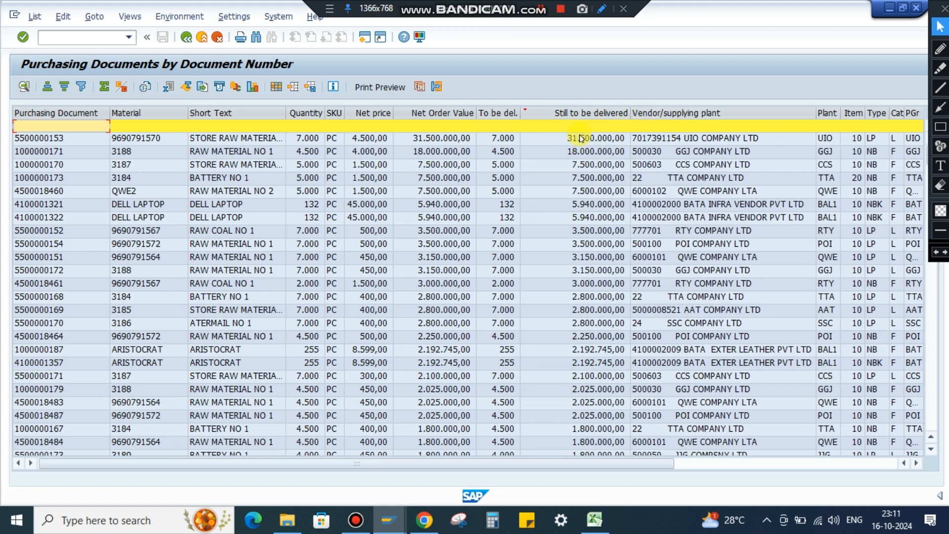
# Review the sorted open delivery values, view the UIO COMPANY LTD scheduling agreement in the first row, and return to the list.
pyautogui.scroll(-15, 573, 240)
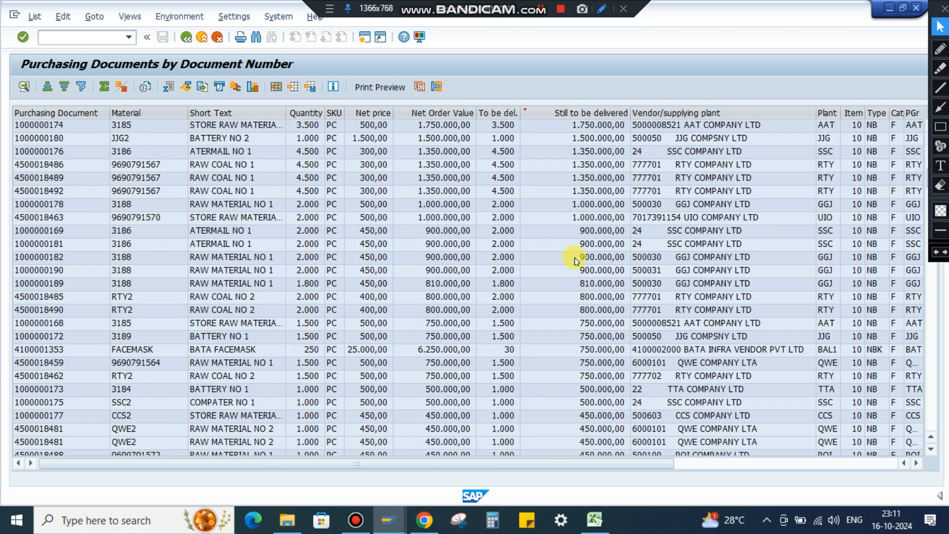
pyautogui.scroll(-3, 577, 261)
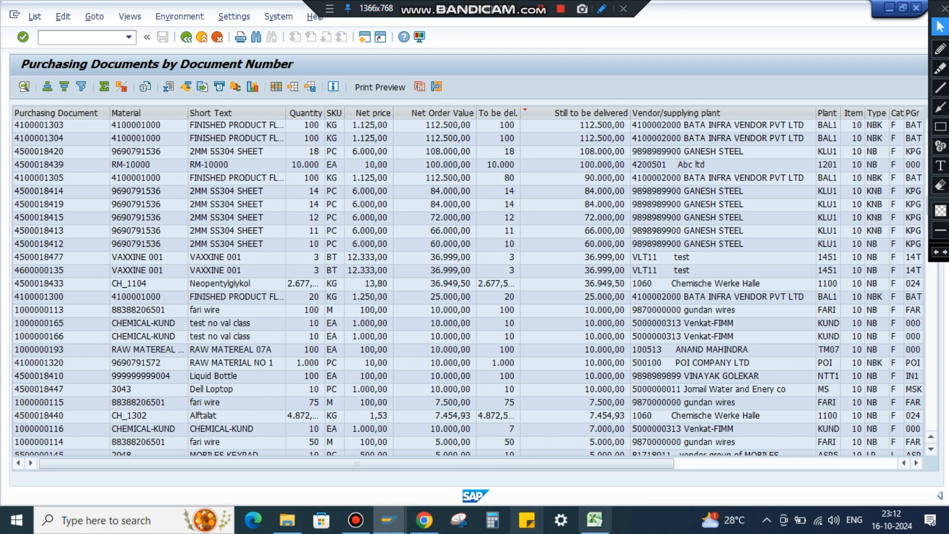
pyautogui.scroll(14, 932, 423)
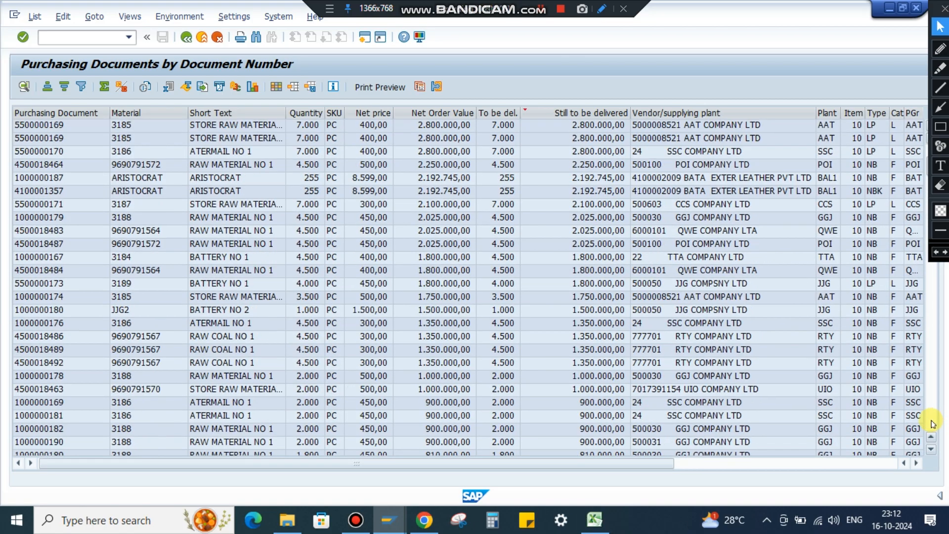
pyautogui.scroll(5, 932, 423)
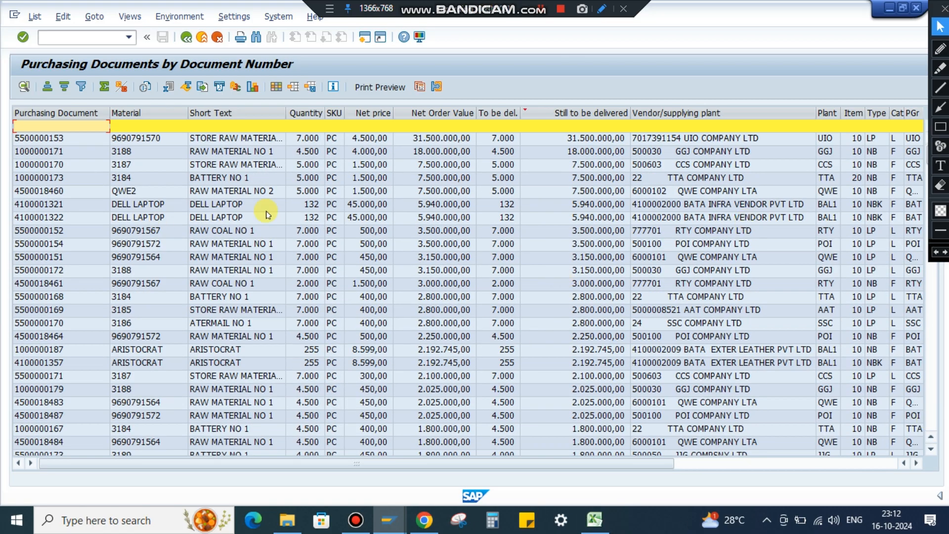
pyautogui.click(587, 141)
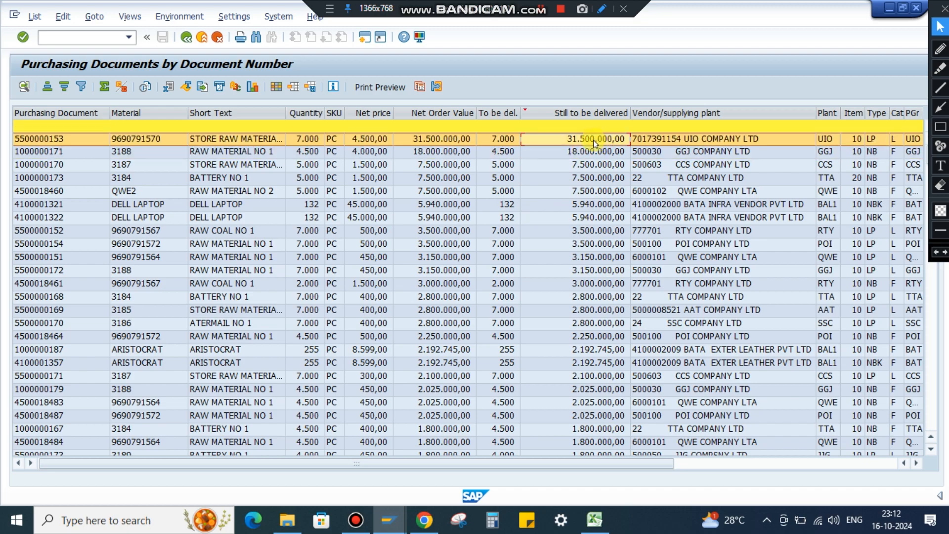
pyautogui.doubleClick(73, 137)
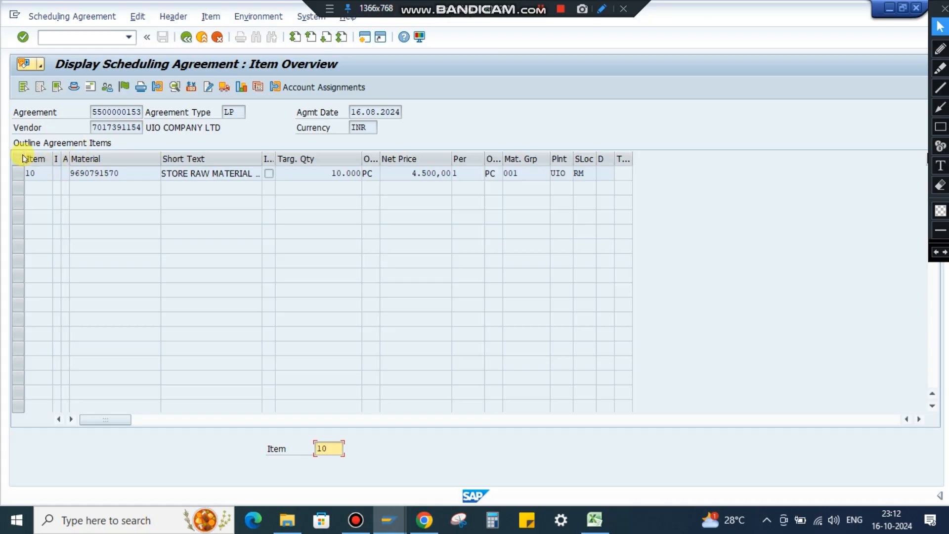
pyautogui.click(186, 37)
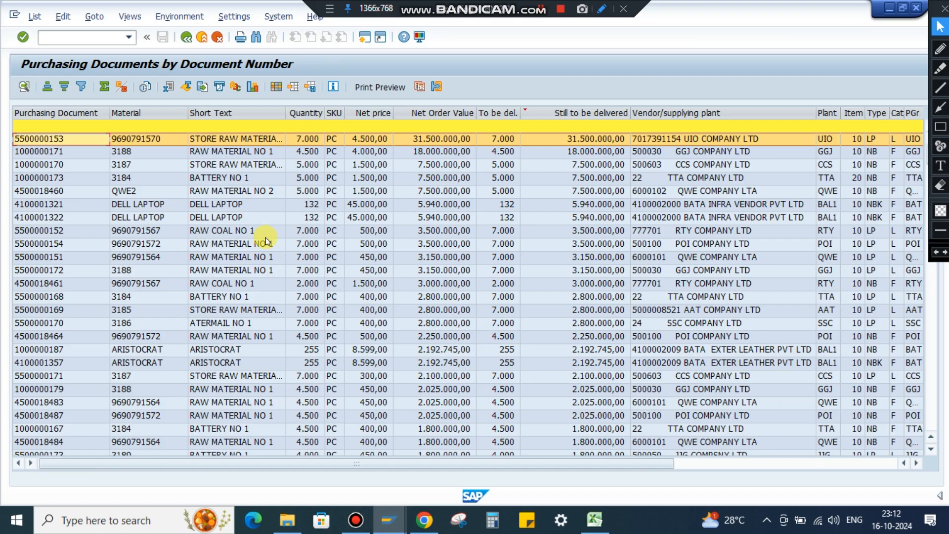
# Check the header status of GGJ COMPANY LTD's purchase order for material 3188 and recheck the UIO COMPANY LTD scheduling agreement, returning to the list.
pyautogui.click(238, 152)
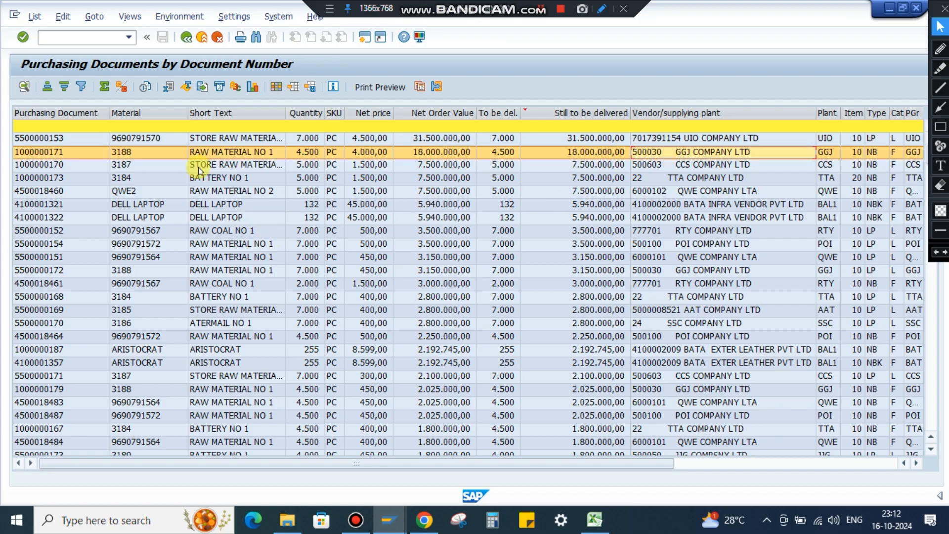
pyautogui.doubleClick(44, 158)
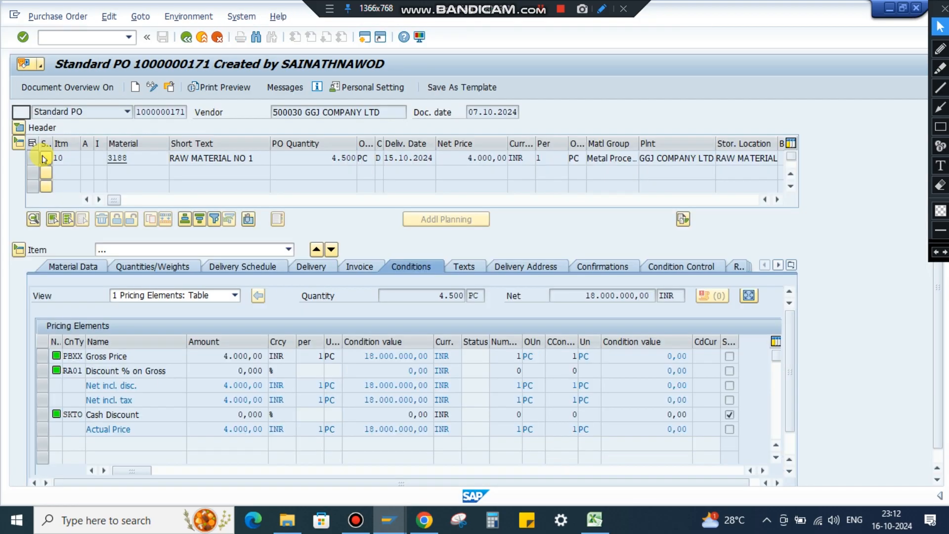
pyautogui.click(19, 127)
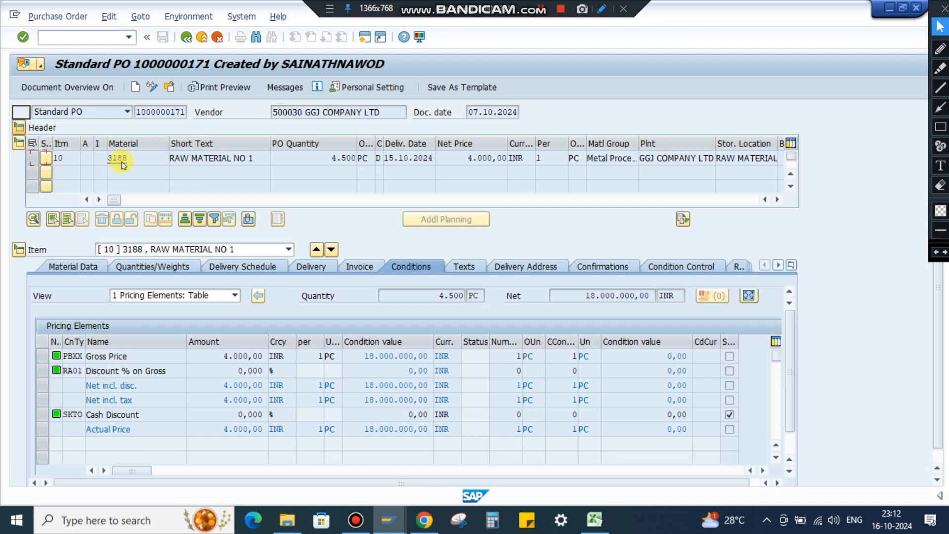
pyautogui.moveTo(443, 162)
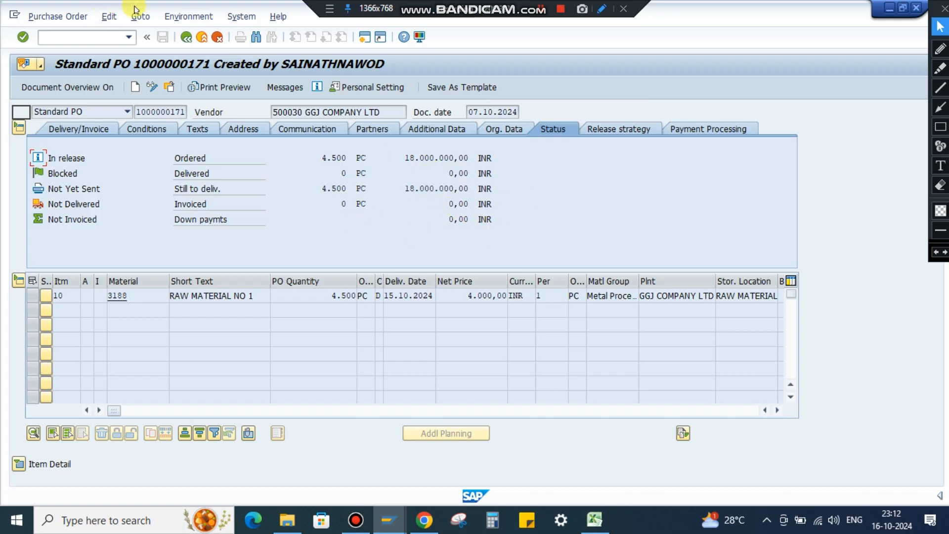
pyautogui.click(187, 37)
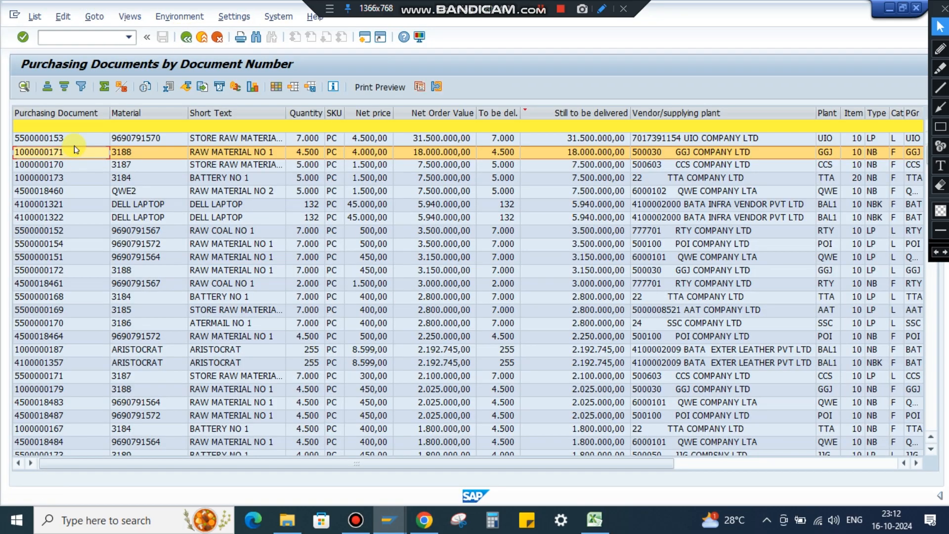
pyautogui.doubleClick(72, 146)
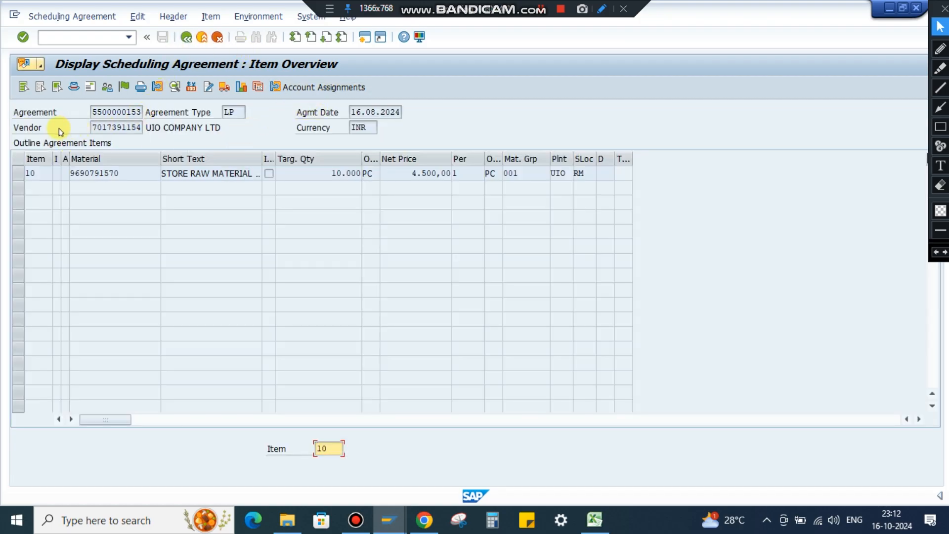
pyautogui.click(186, 37)
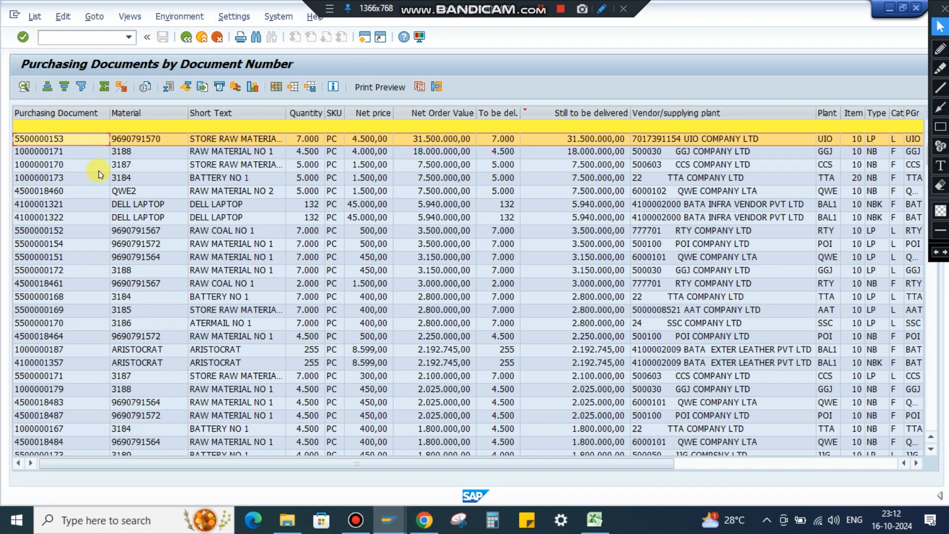
# Copy the purchasing document number of CCS COMPANY LTD's material 3187 row and start transaction ME23N in a new session.
pyautogui.click(54, 153)
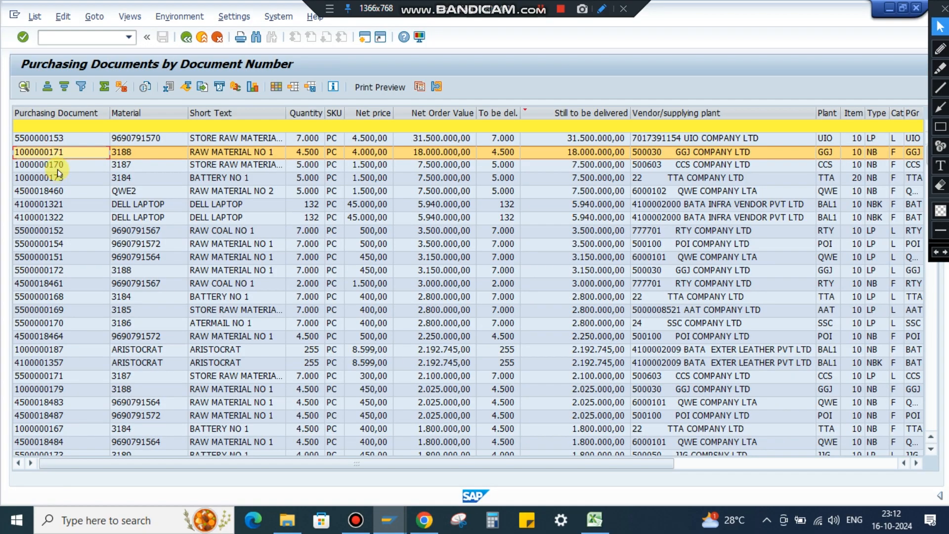
pyautogui.click(57, 168)
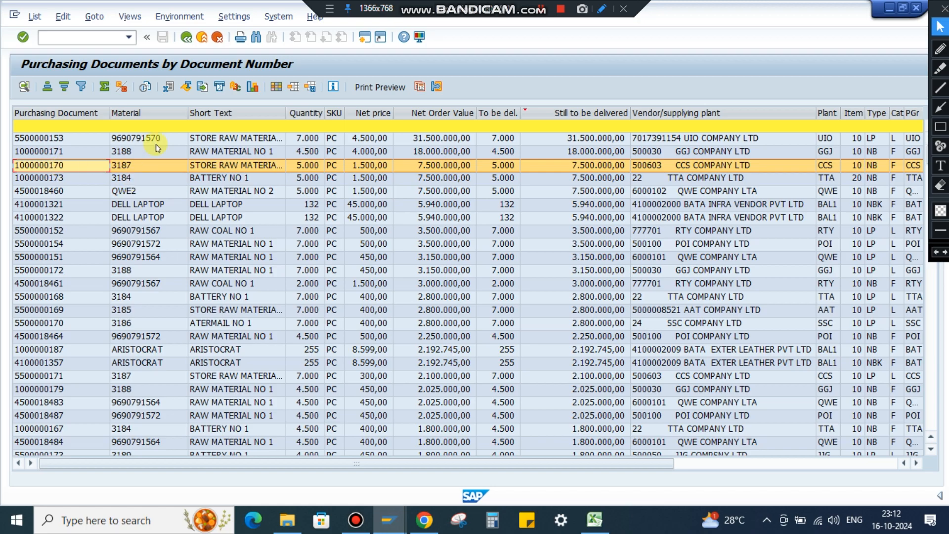
pyautogui.click(64, 166)
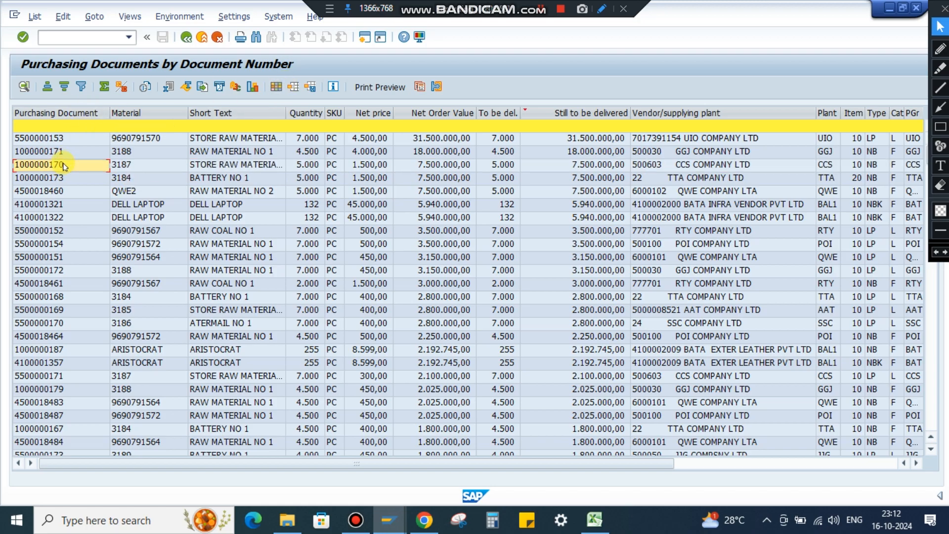
pyautogui.click(368, 40)
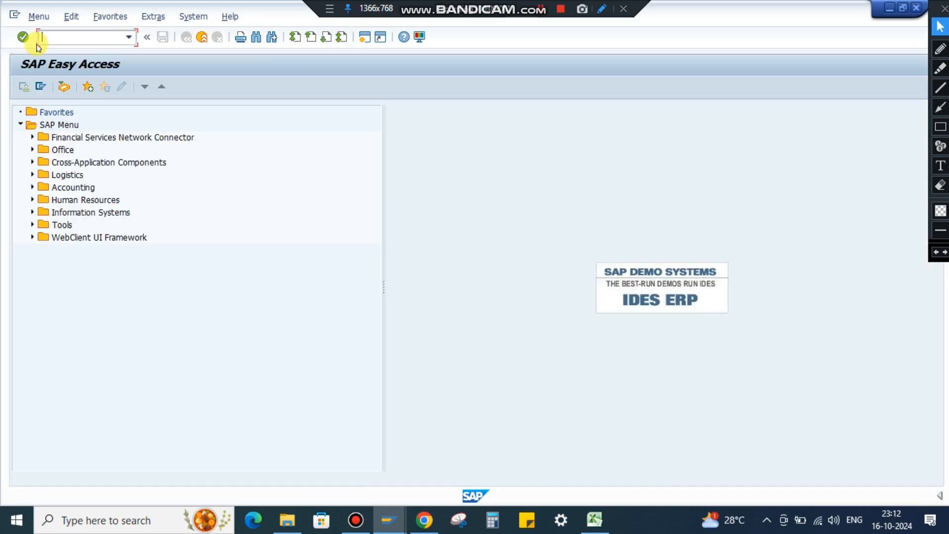
pyautogui.write('ME23N')
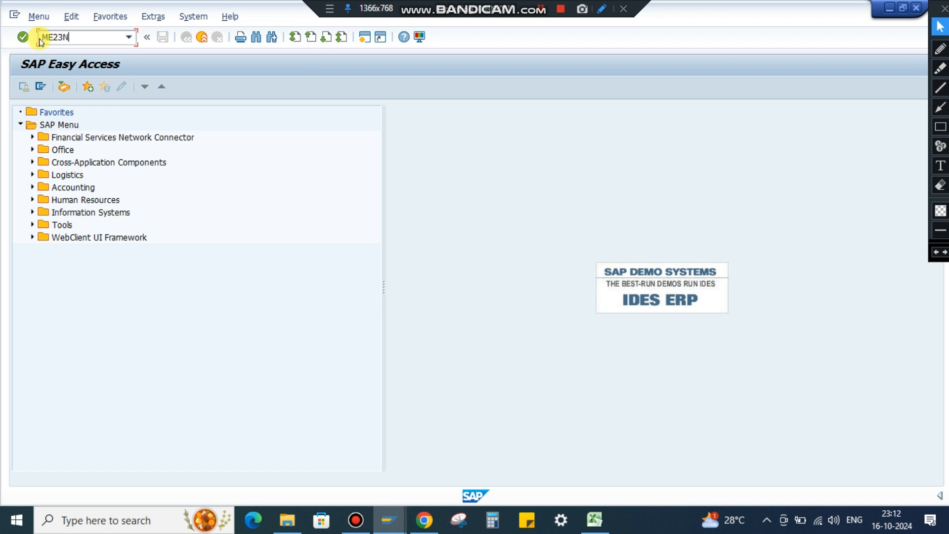
pyautogui.press('Return')
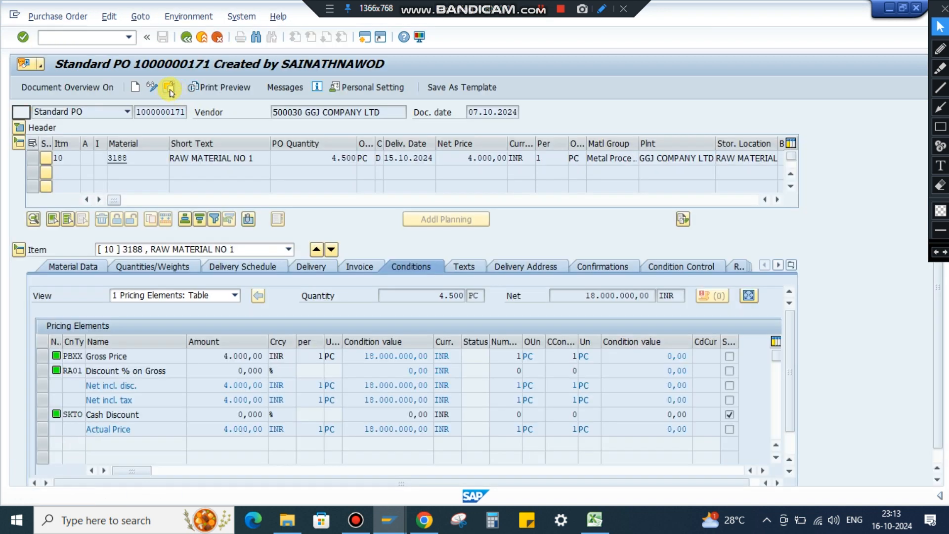
# Display the purchase order with the copied number and expand its header to check the ordered, delivered and still-to-deliver status.
pyautogui.click(170, 89)
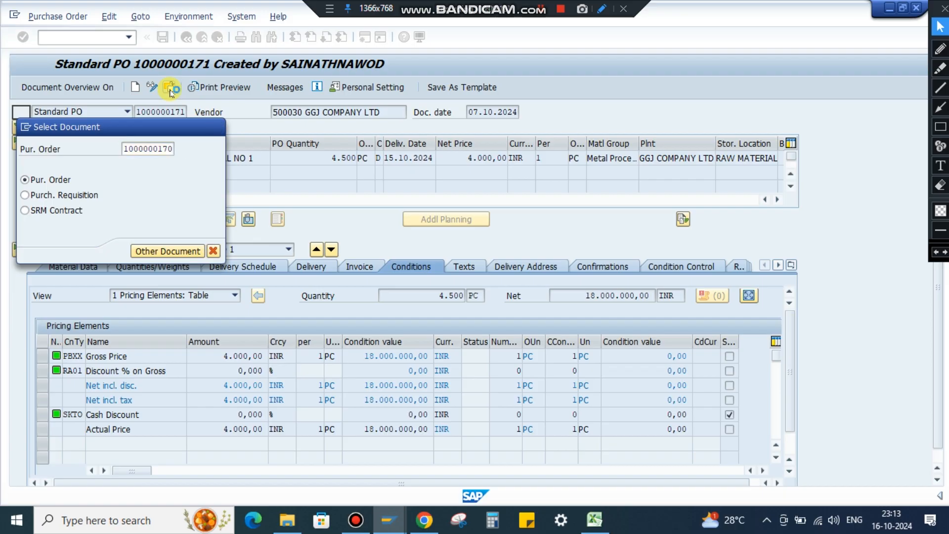
pyautogui.press('Return')
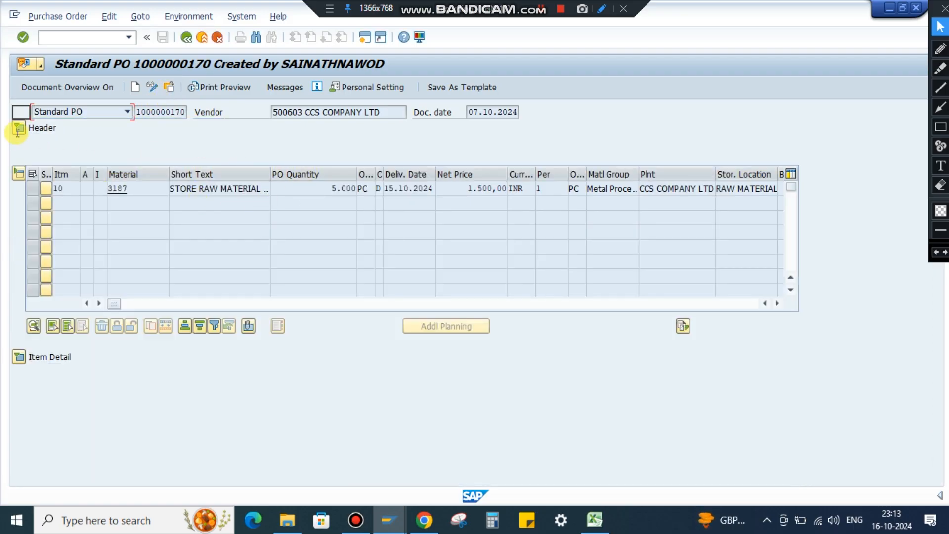
pyautogui.click(18, 128)
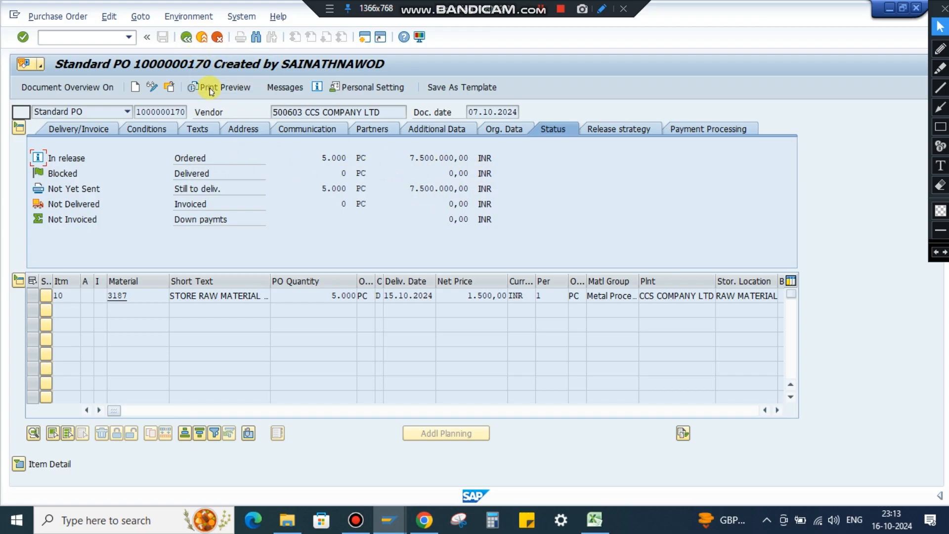
# Switch back to the Purchasing Documents by Document Number session and review the sorted list.
pyautogui.moveTo(393, 514)
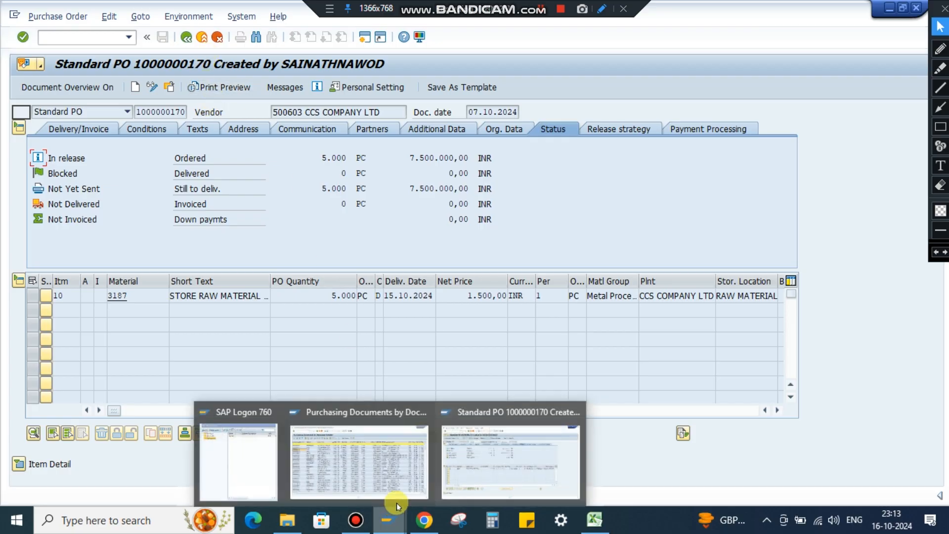
pyautogui.click(377, 433)
pyautogui.scroll(-4, 100, 237)
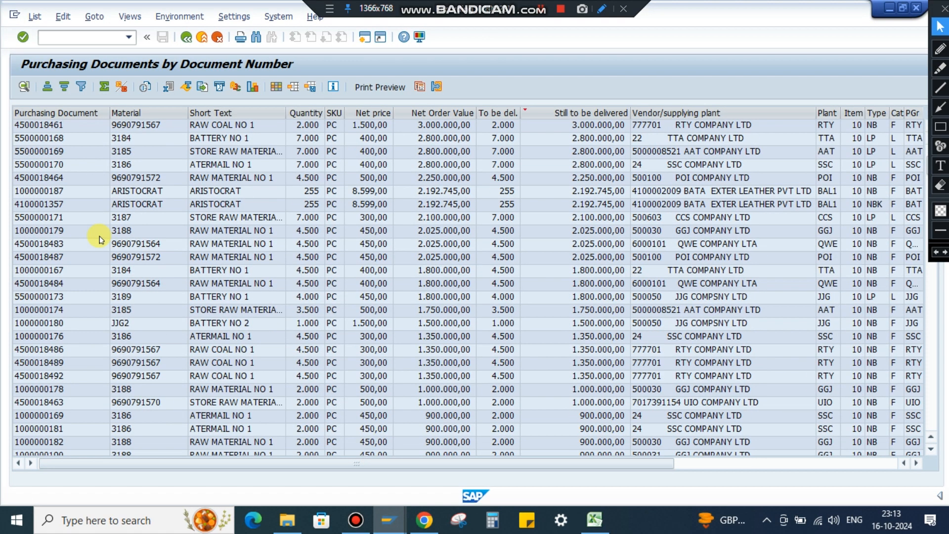
pyautogui.scroll(4, 102, 239)
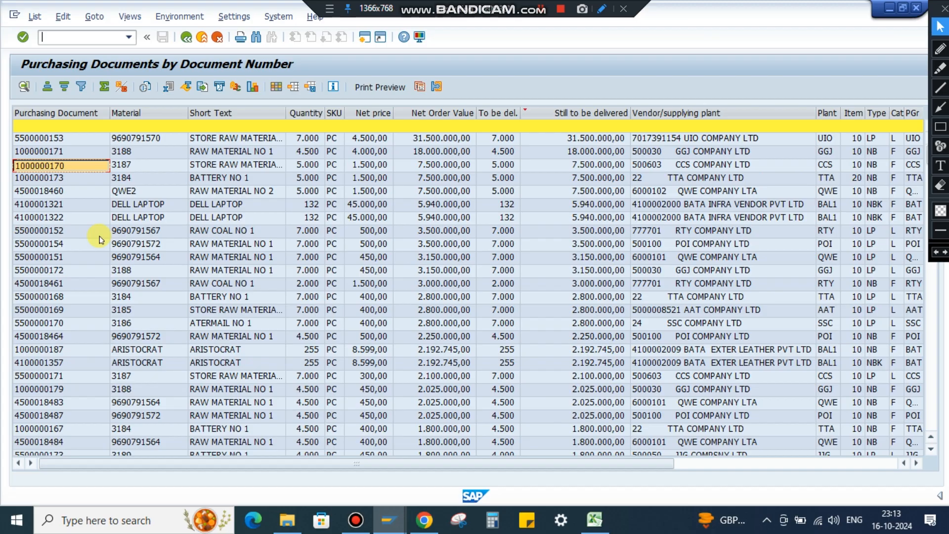